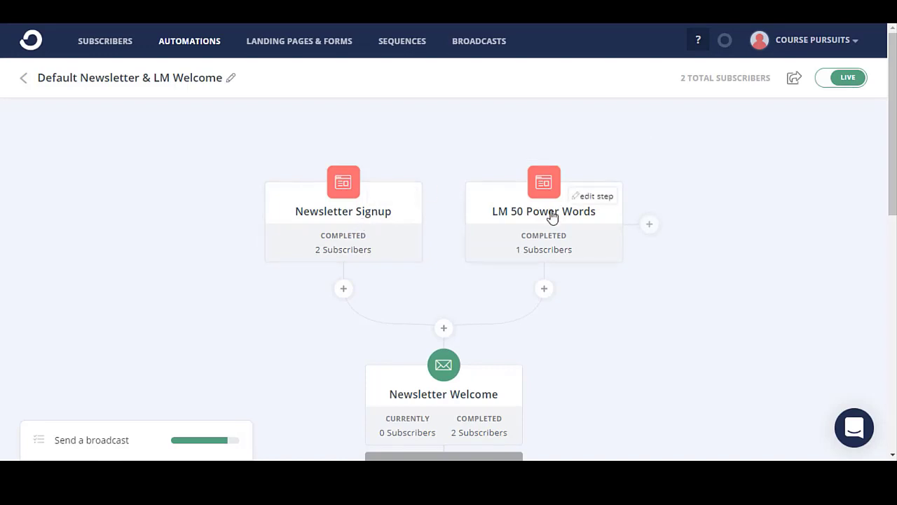
# Scroll through the automations page to review the existing visual automations.
pyautogui.scroll(-2, 360, 179)
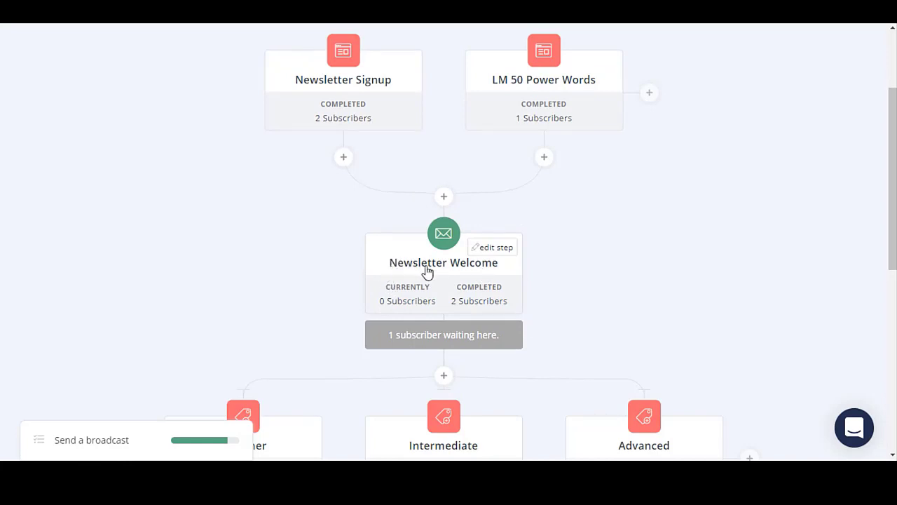
pyautogui.scroll(-3, 434, 273)
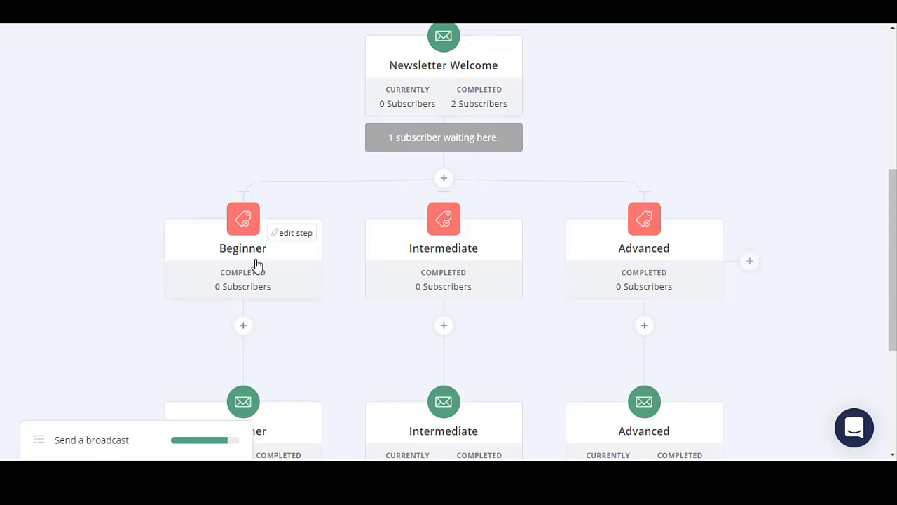
pyautogui.moveTo(660, 266)
pyautogui.moveTo(253, 284)
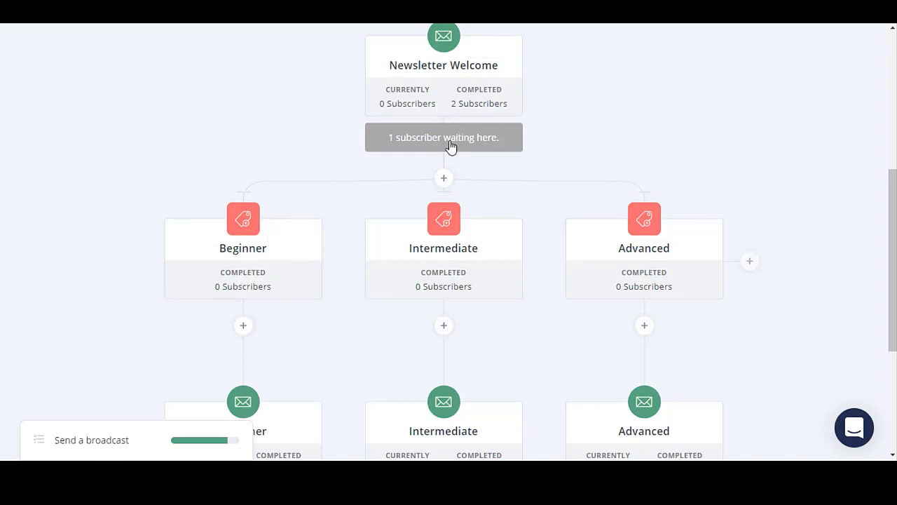
pyautogui.scroll(-1, 482, 219)
pyautogui.scroll(-1, 482, 217)
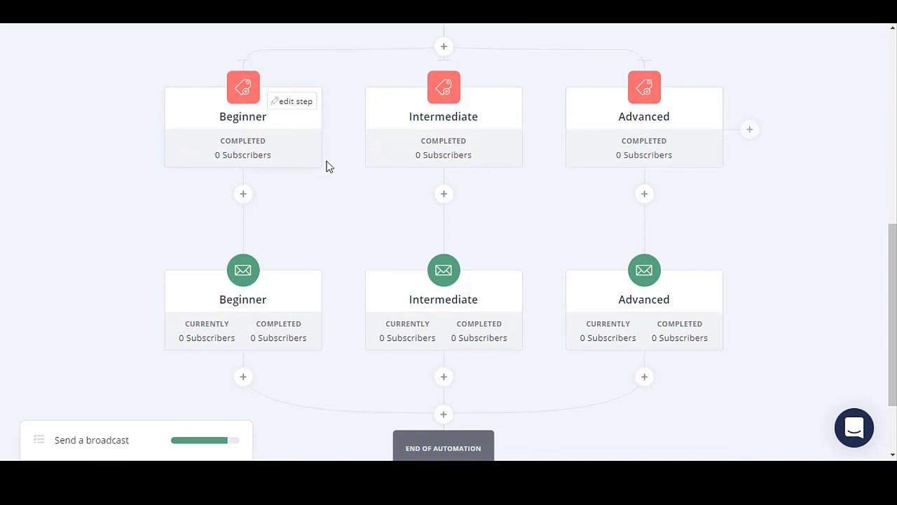
pyautogui.moveTo(253, 119)
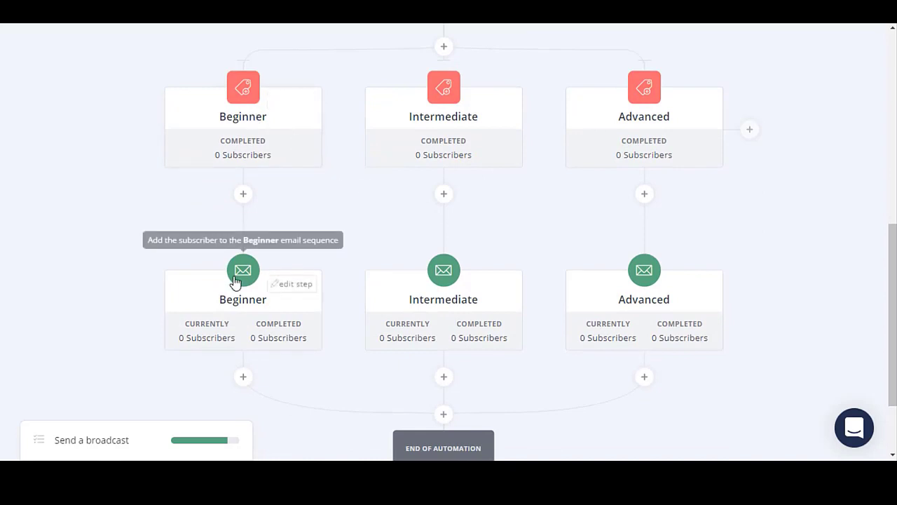
pyautogui.scroll(-1, 245, 311)
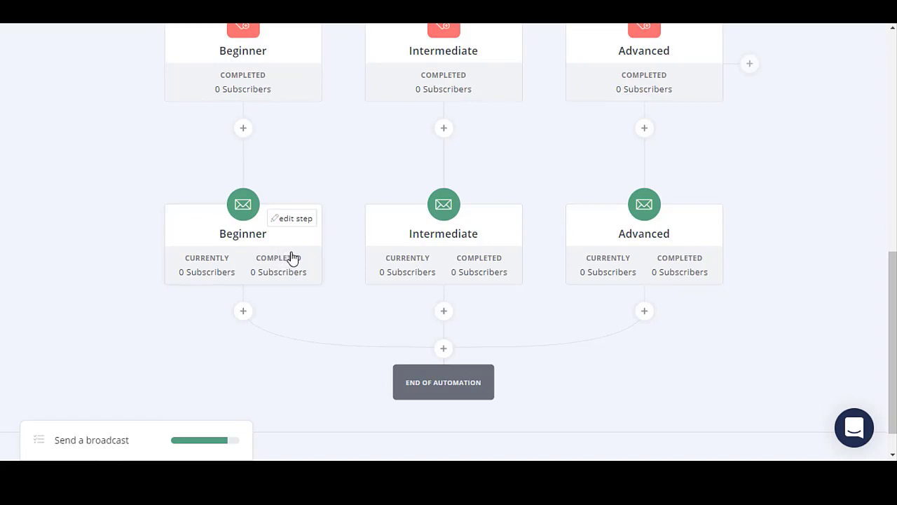
pyautogui.scroll(2, 293, 259)
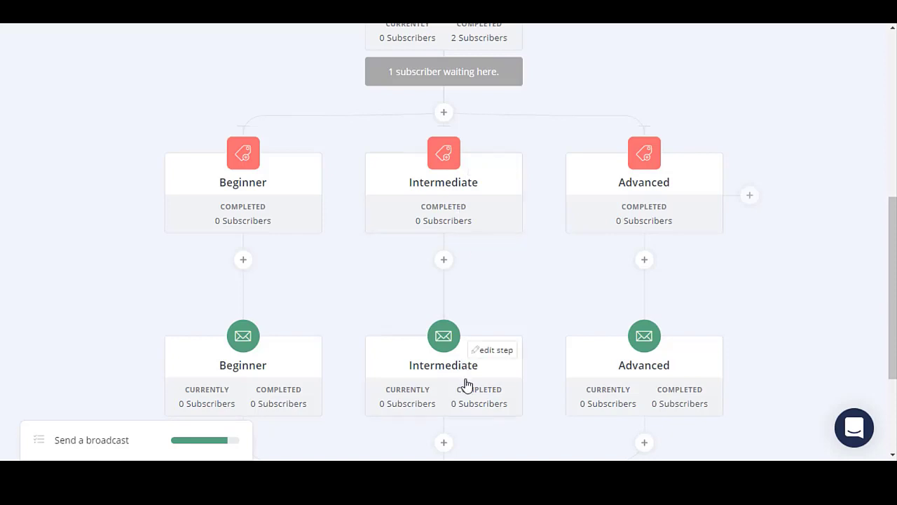
pyautogui.scroll(-2, 464, 375)
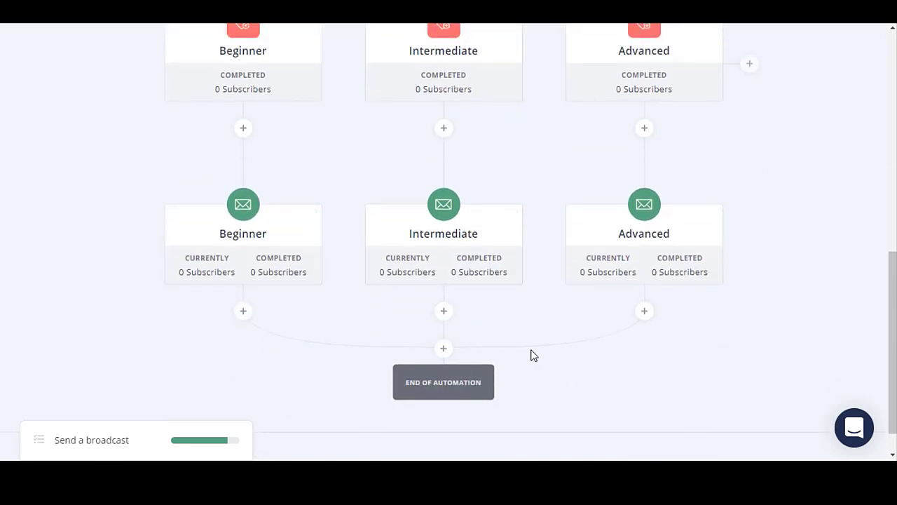
pyautogui.scroll(8, 541, 398)
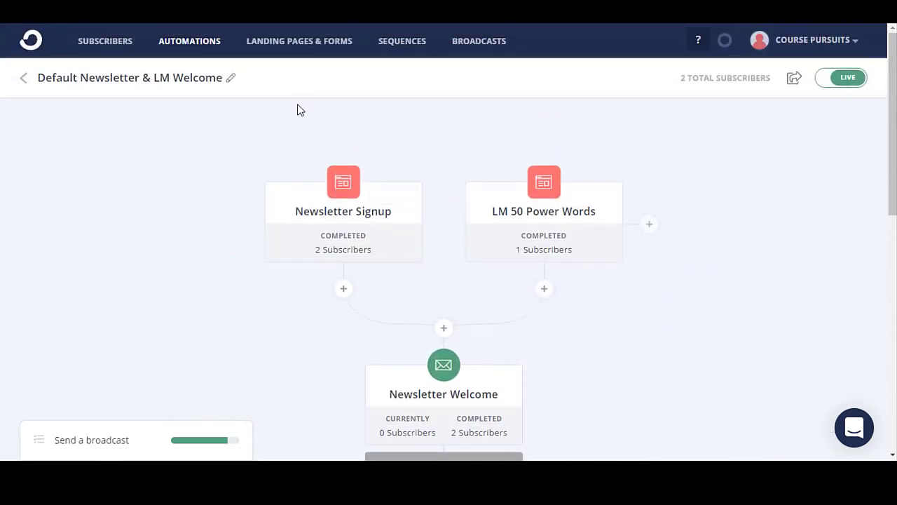
# Return to the visual automations list and edit the Visual Automation 3 title.
pyautogui.click(186, 52)
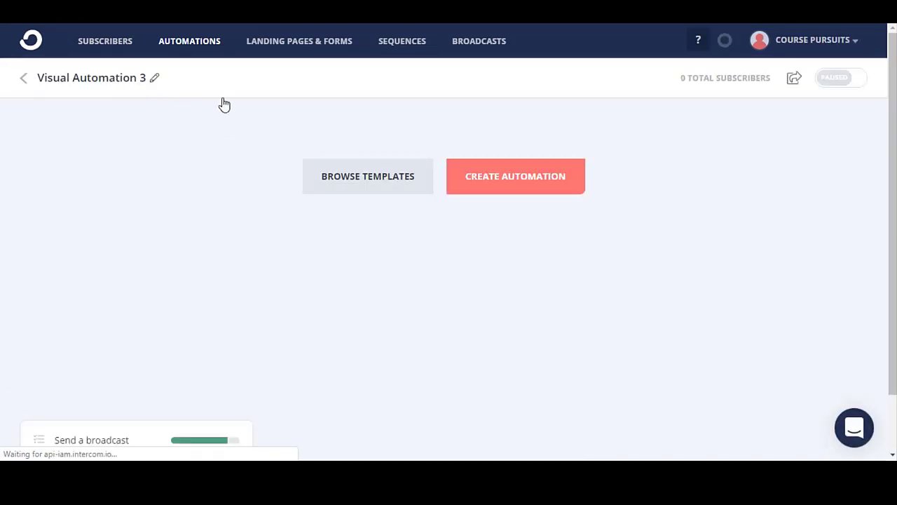
pyautogui.click(154, 79)
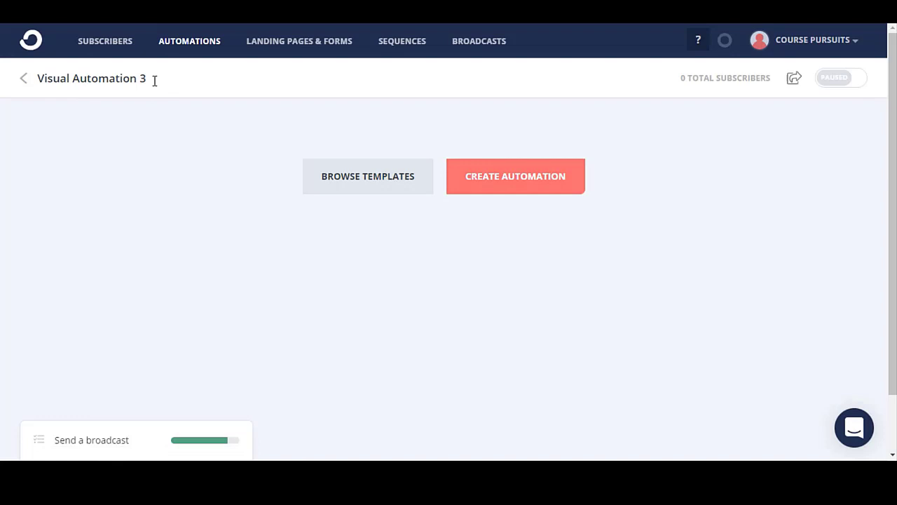
pyautogui.doubleClick(110, 80)
pyautogui.click(162, 128)
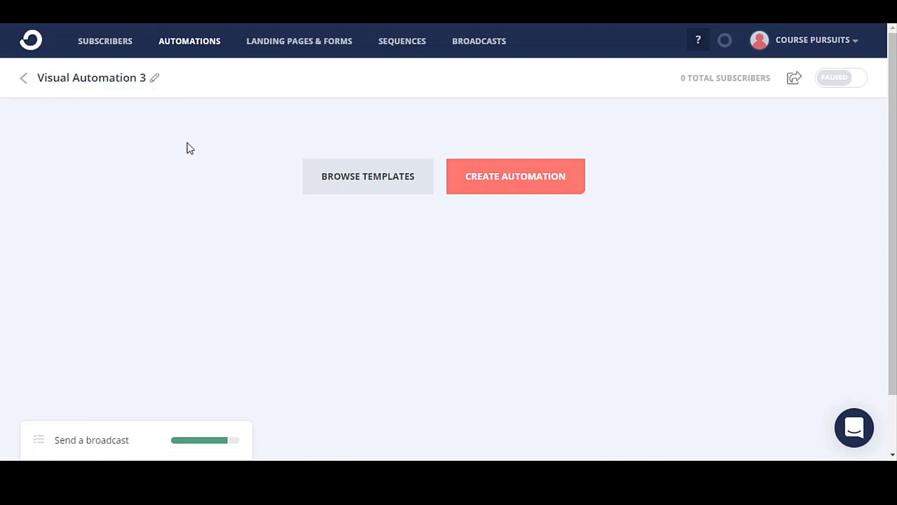
# Start building the automation with the LM 50 Power Words form as trigger.
pyautogui.click(479, 195)
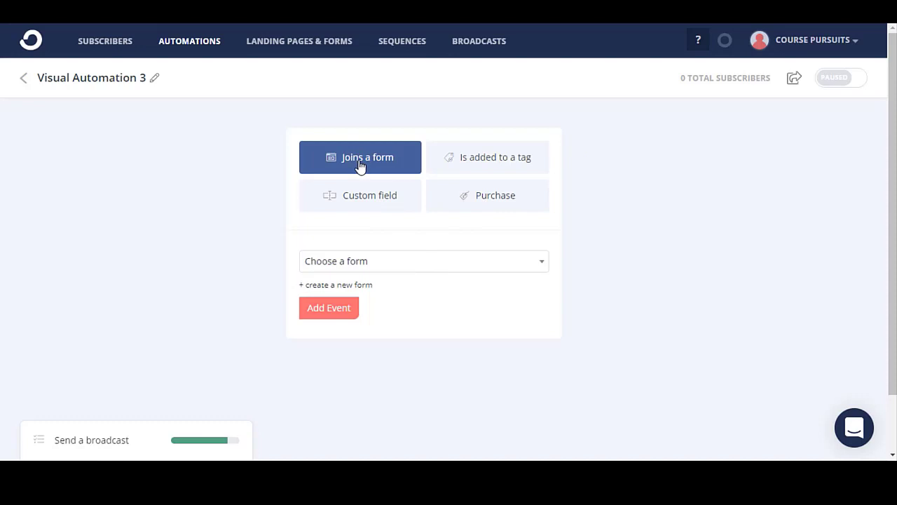
pyautogui.click(407, 261)
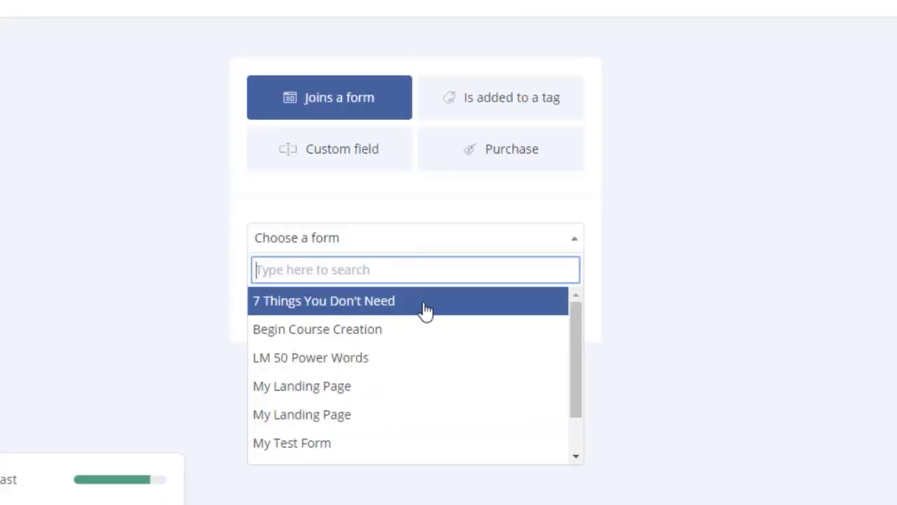
pyautogui.click(417, 361)
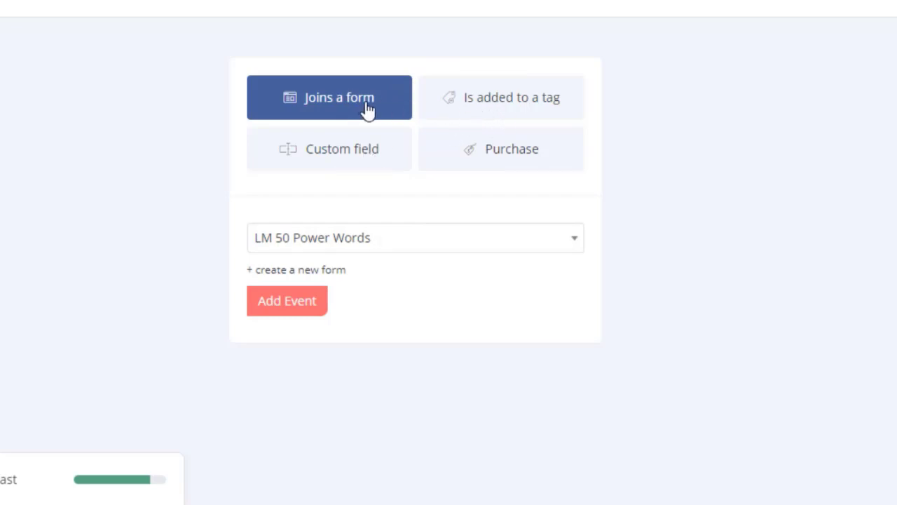
# Compare tag, custom field and purchase triggers, then add the LM 50 Power Words form trigger.
pyautogui.click(489, 119)
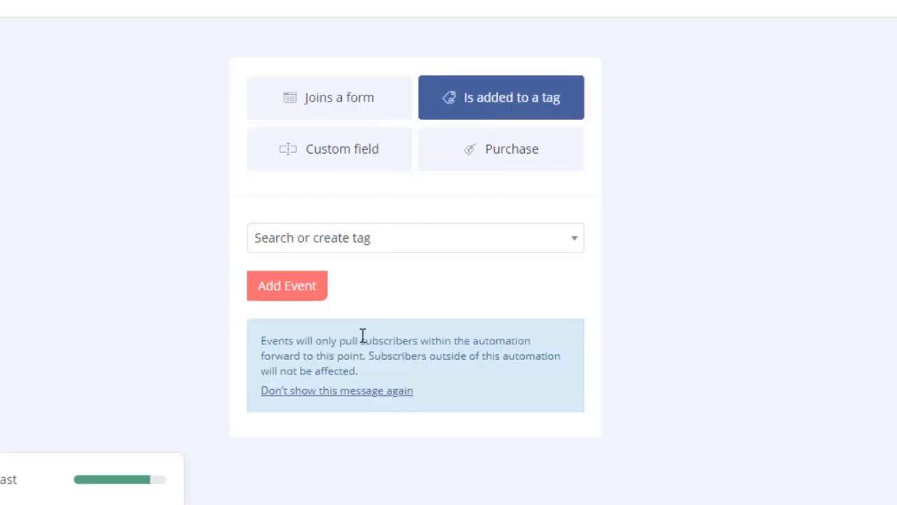
pyautogui.click(355, 125)
pyautogui.click(359, 169)
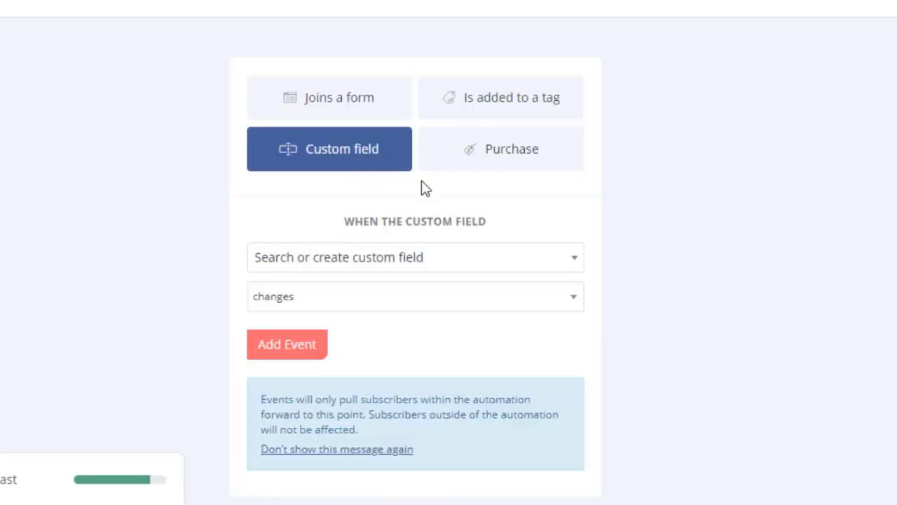
pyautogui.click(475, 161)
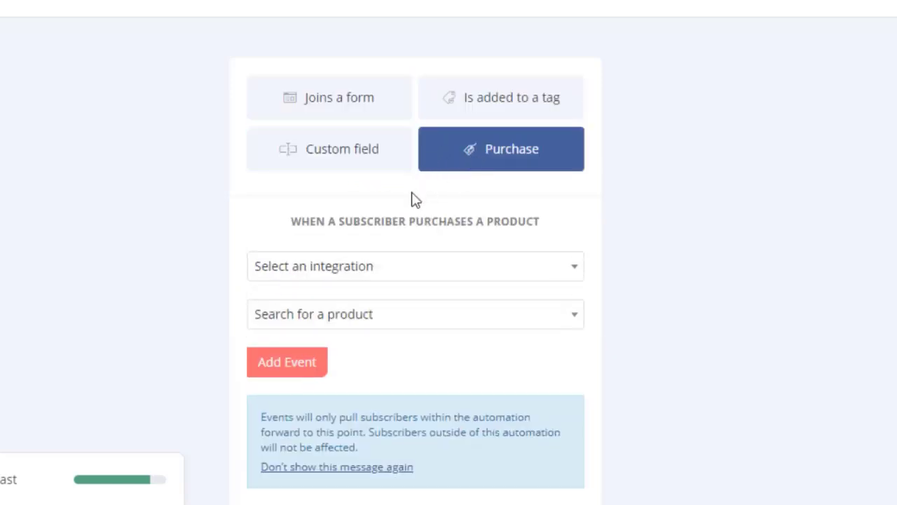
pyautogui.click(343, 123)
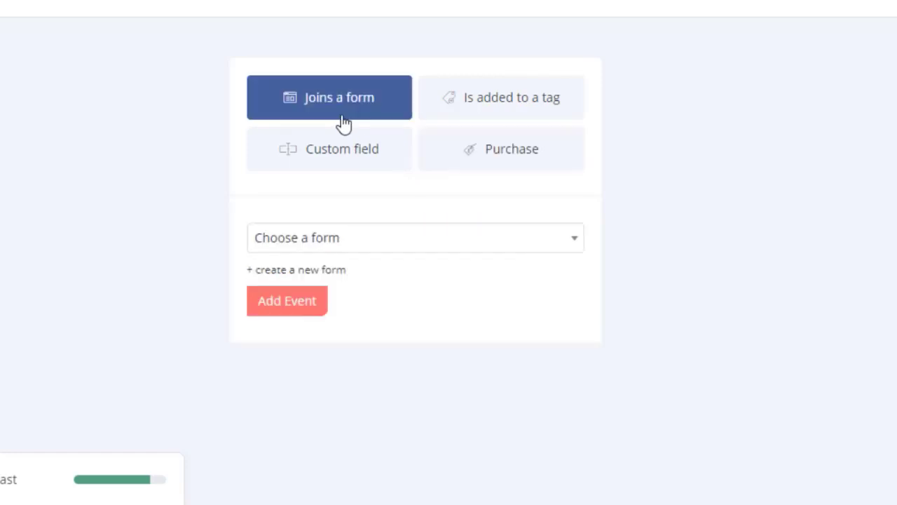
pyautogui.click(393, 251)
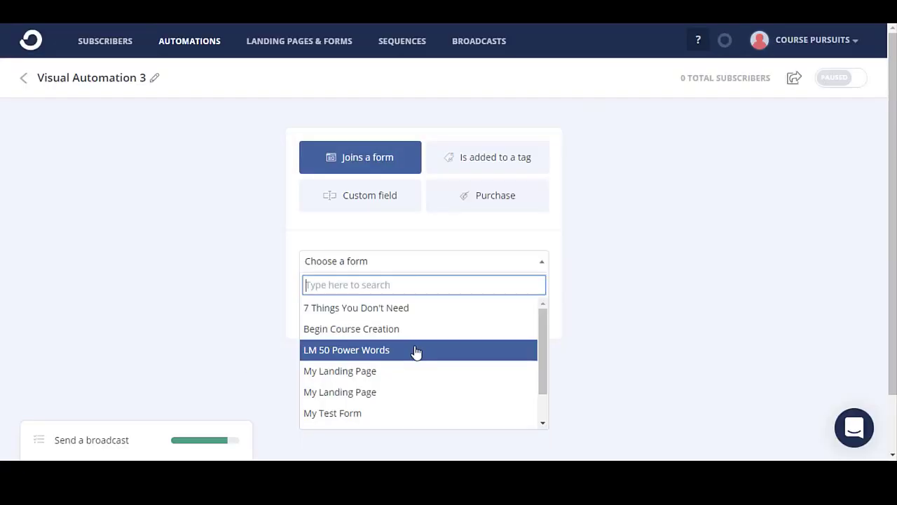
pyautogui.click(402, 361)
pyautogui.click(328, 310)
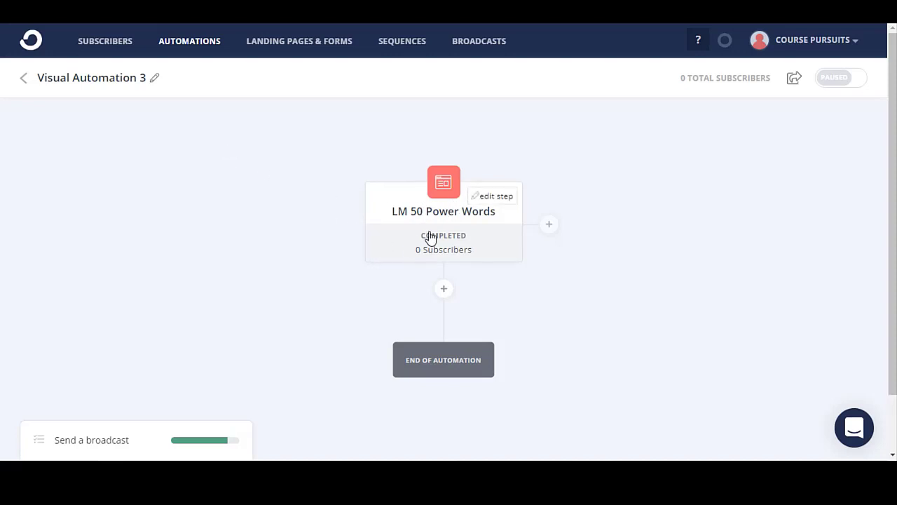
# Add a step below the form trigger, browsing Event, Condition and Action options.
pyautogui.moveTo(454, 370)
pyautogui.click(445, 291)
pyautogui.scroll(-2, 525, 321)
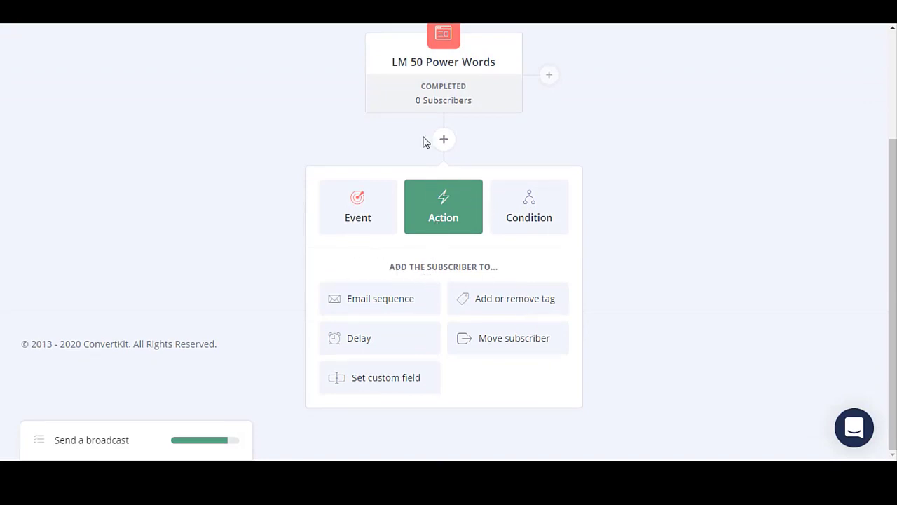
pyautogui.moveTo(446, 85)
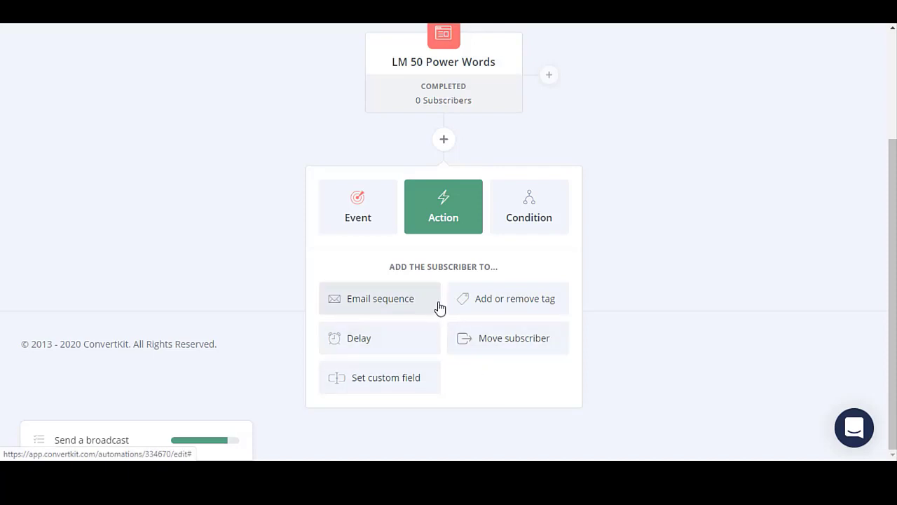
pyautogui.click(382, 228)
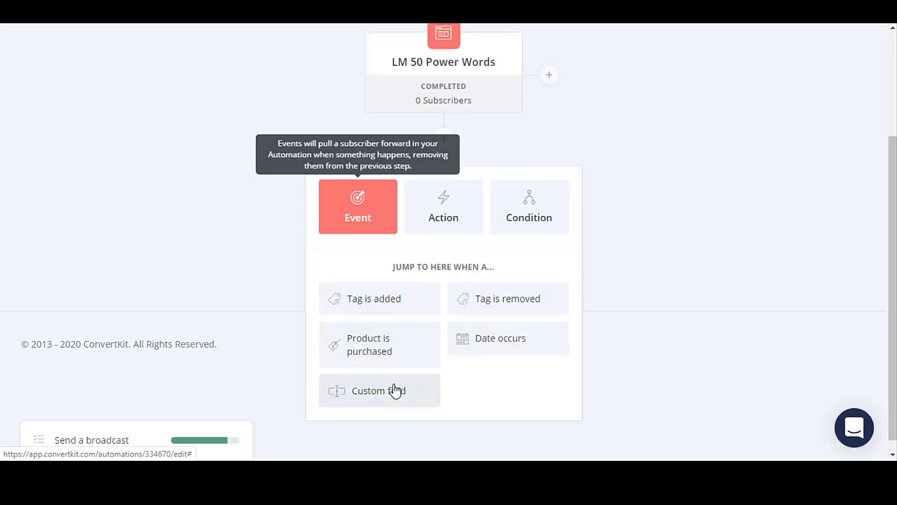
pyautogui.click(528, 219)
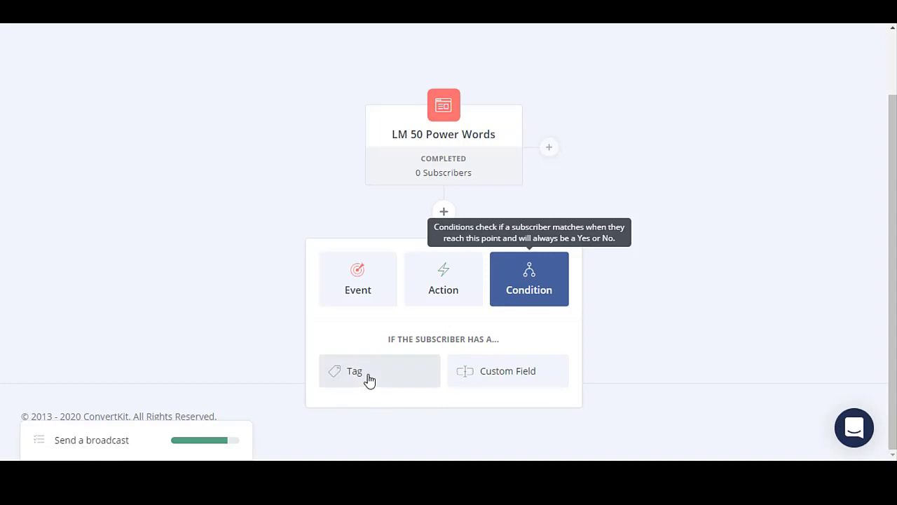
pyautogui.click(442, 286)
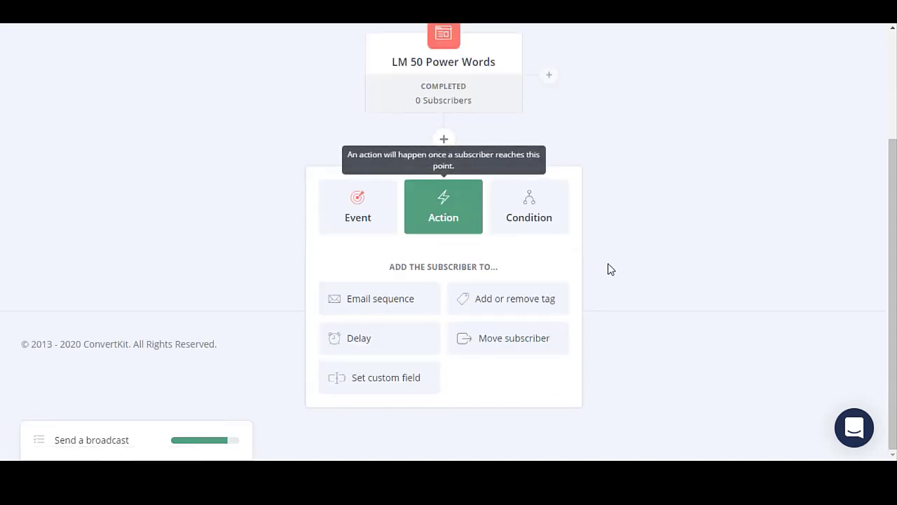
pyautogui.moveTo(453, 39)
# Add an action step tagging subscribers with interested_in_mycourse1.
pyautogui.click(487, 315)
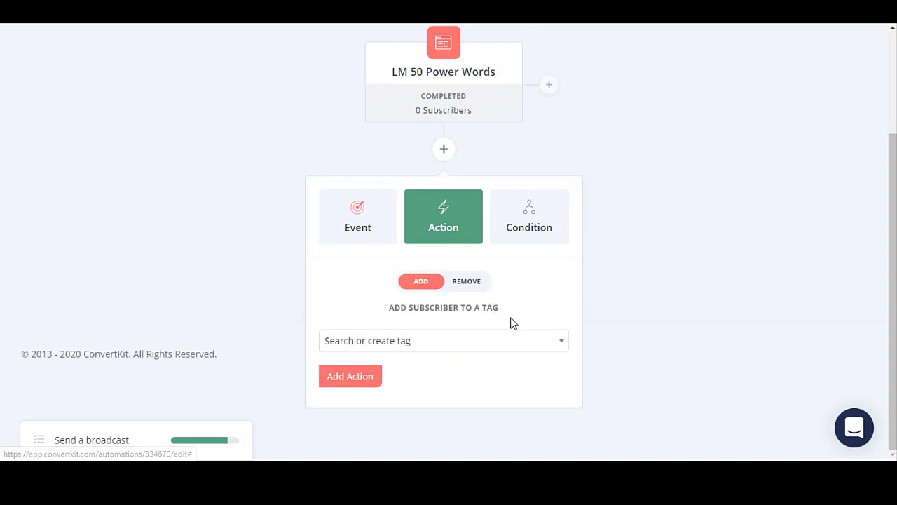
pyautogui.click(370, 343)
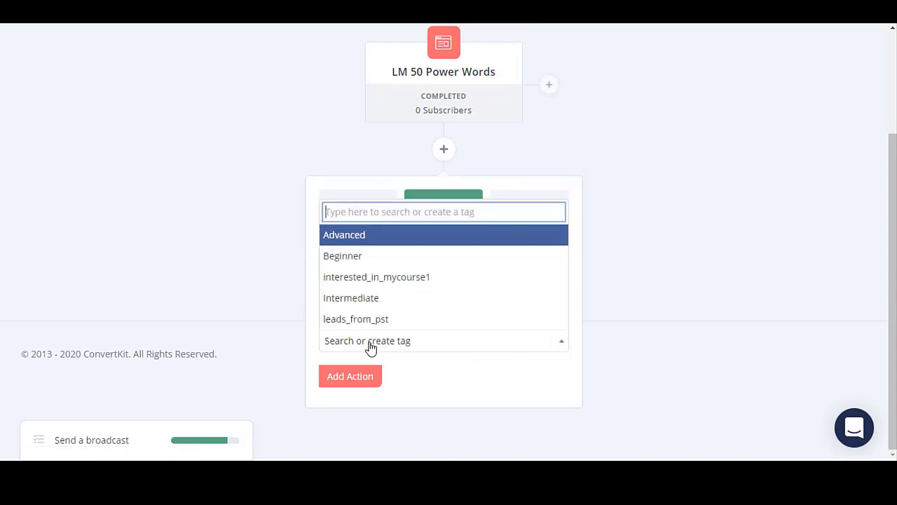
pyautogui.click(383, 280)
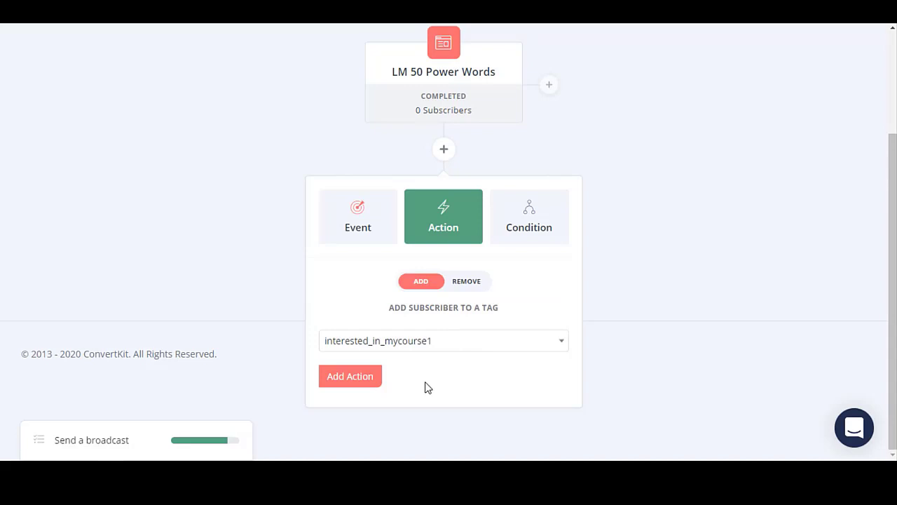
pyautogui.click(350, 377)
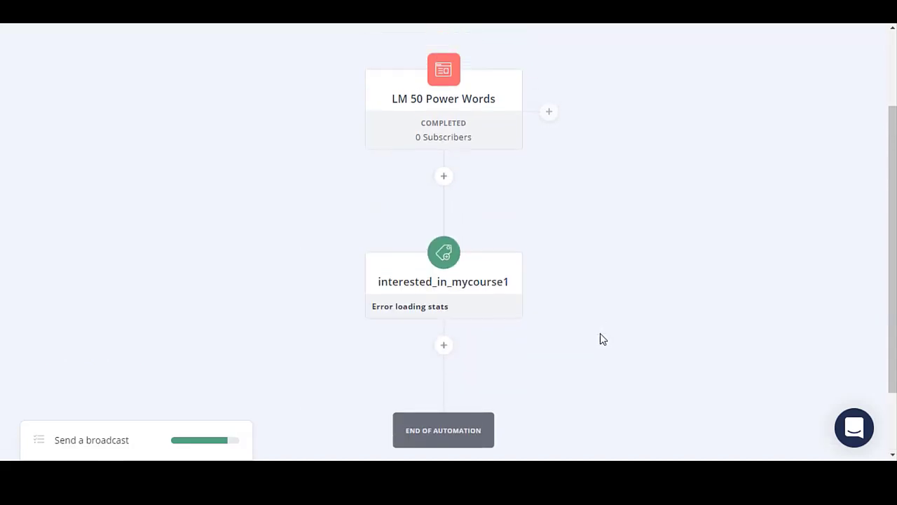
# Add the Facebook Ad Beginner email sequence step after the tag step.
pyautogui.scroll(-3, 432, 215)
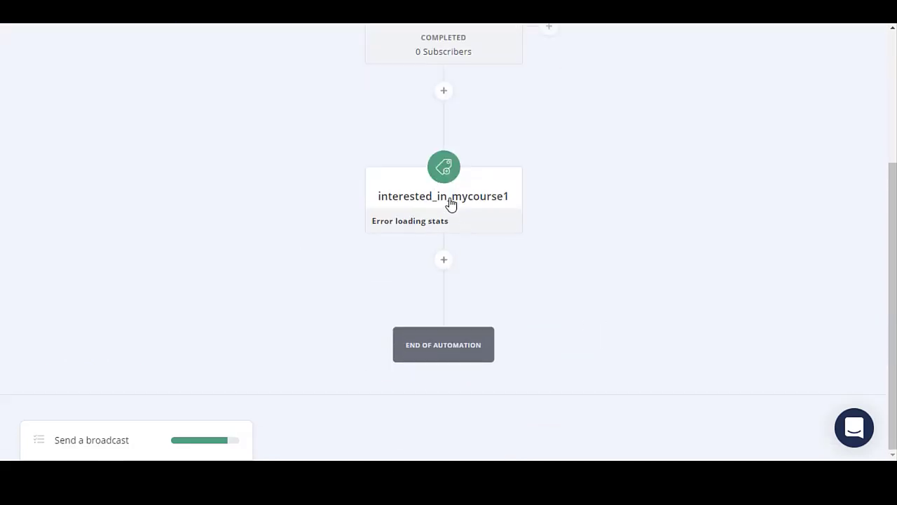
pyautogui.moveTo(448, 201)
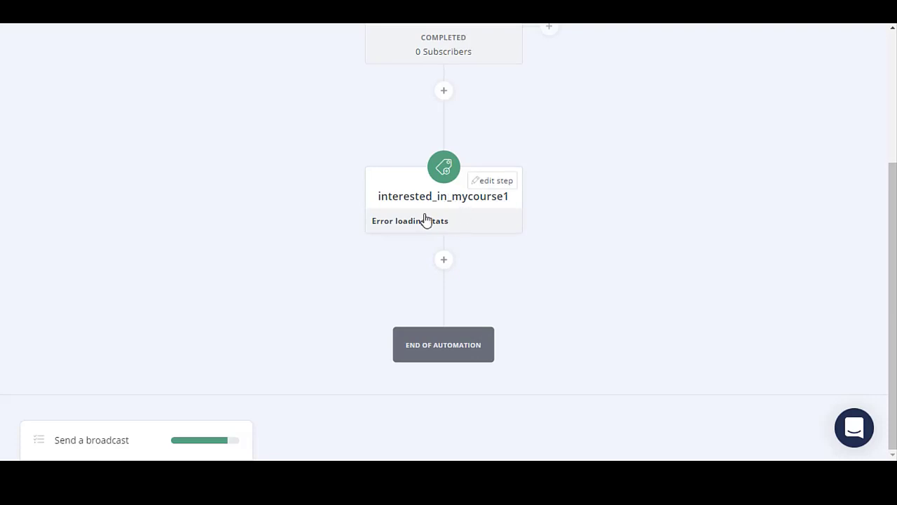
pyautogui.click(444, 260)
pyautogui.scroll(-2, 486, 271)
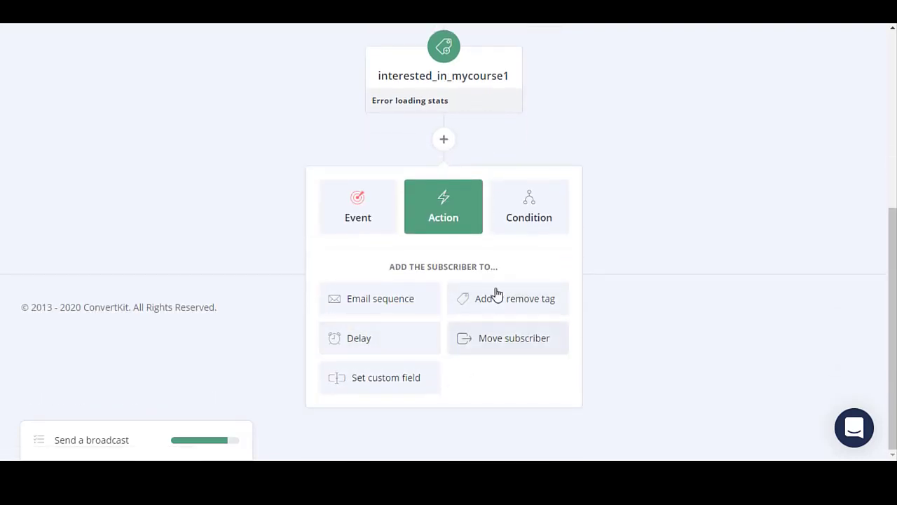
pyautogui.click(412, 298)
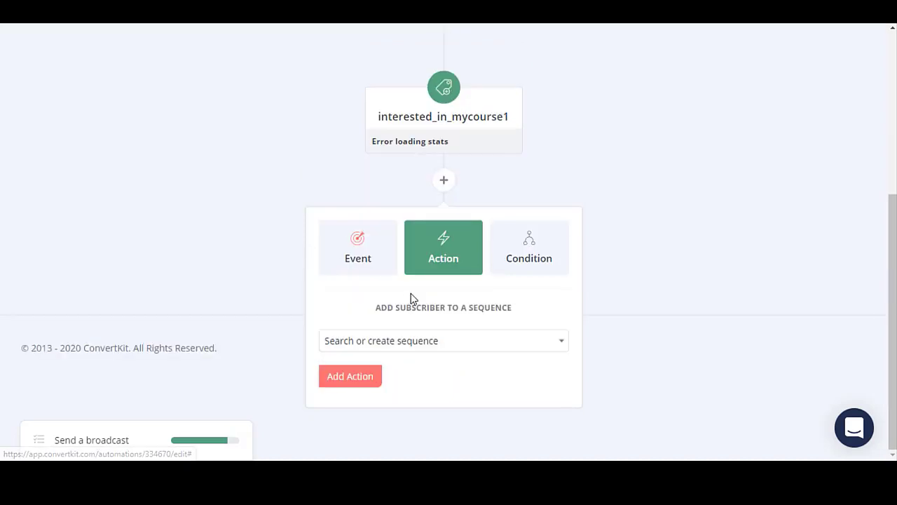
pyautogui.click(449, 342)
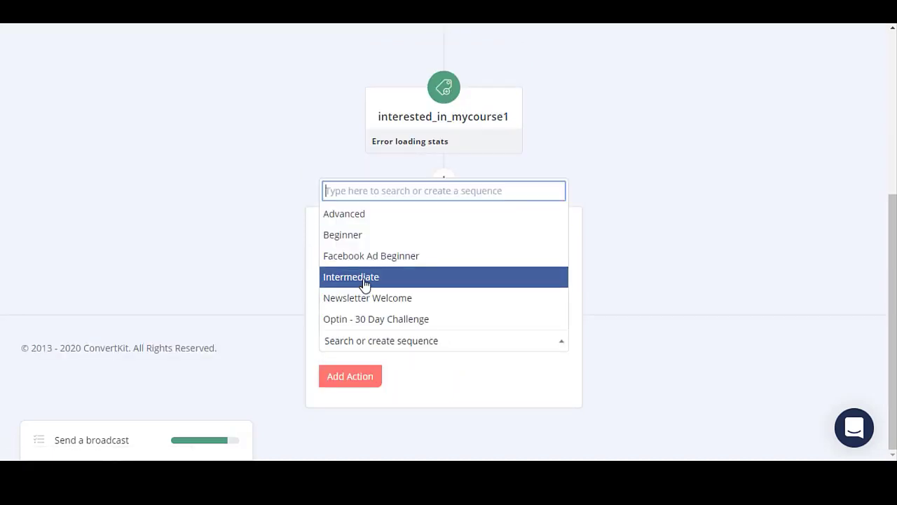
pyautogui.click(396, 256)
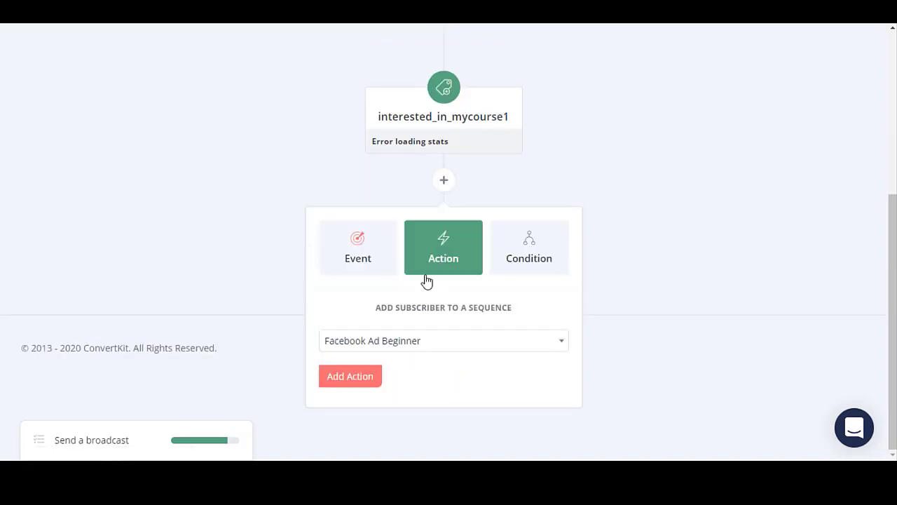
pyautogui.click(349, 377)
pyautogui.scroll(4, 522, 344)
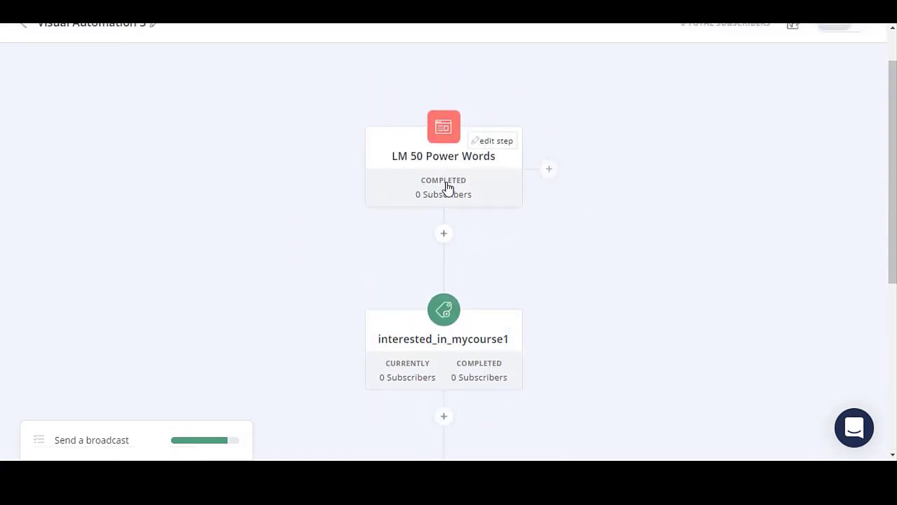
pyautogui.scroll(-3, 447, 188)
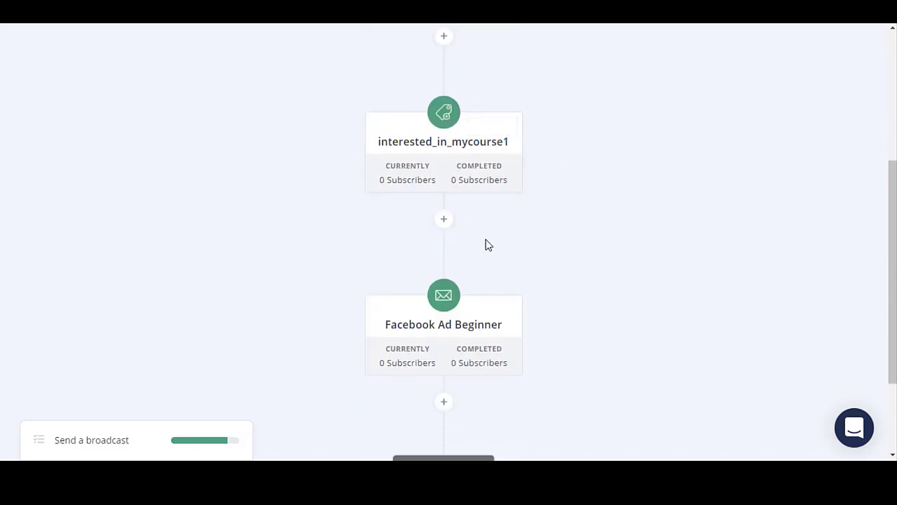
pyautogui.scroll(-2, 491, 248)
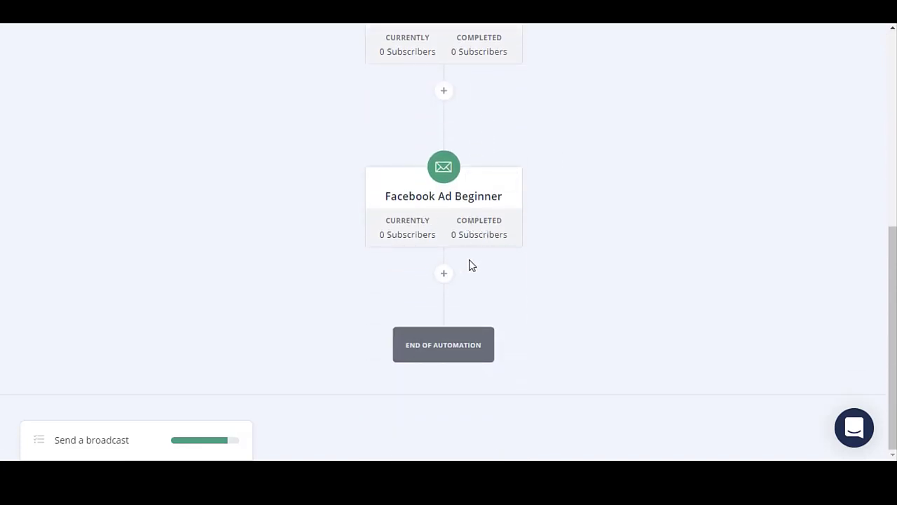
pyautogui.scroll(4, 463, 196)
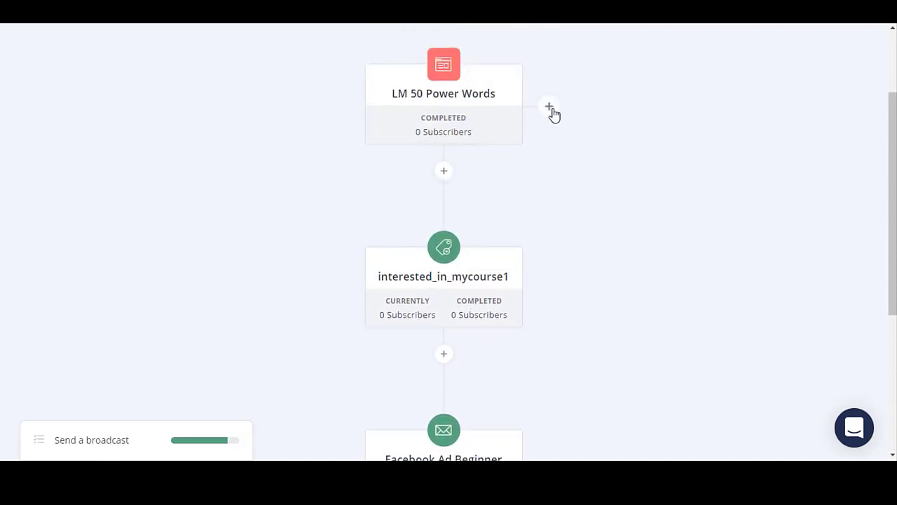
pyautogui.scroll(-3, 470, 324)
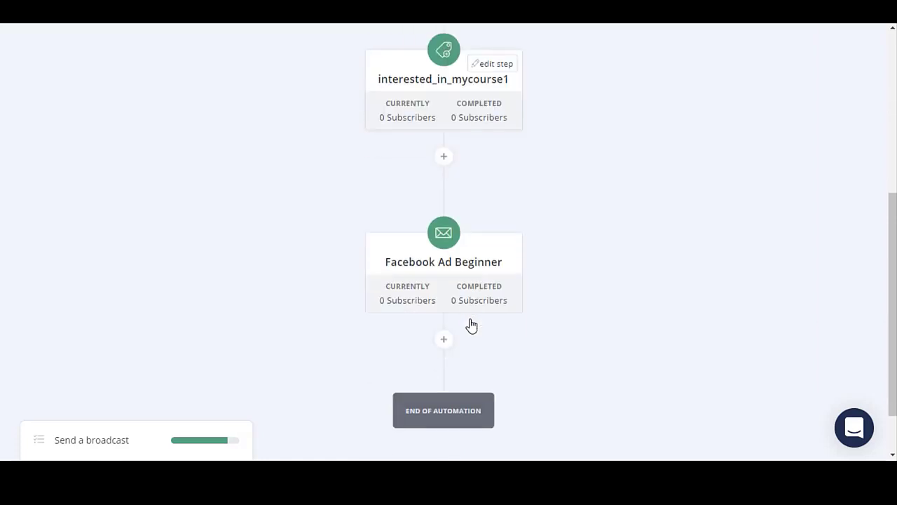
pyautogui.scroll(2, 463, 211)
pyautogui.scroll(2, 461, 176)
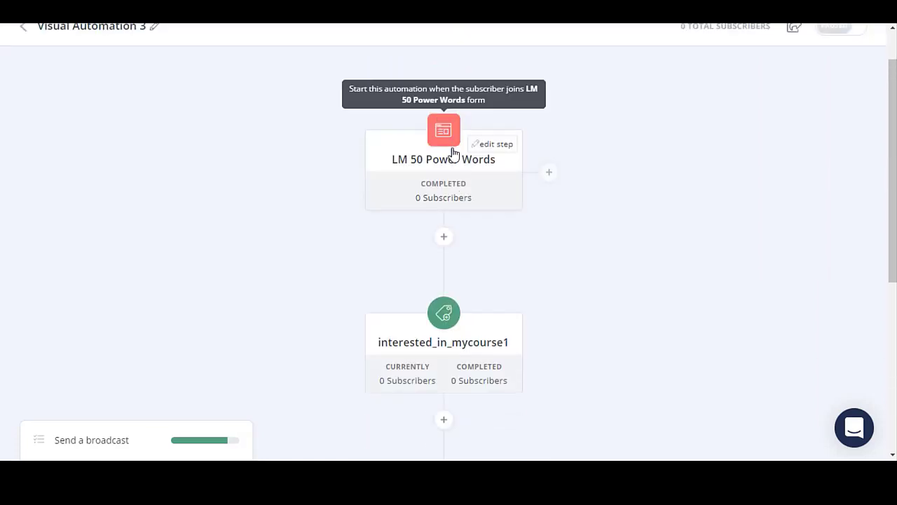
pyautogui.scroll(-3, 453, 154)
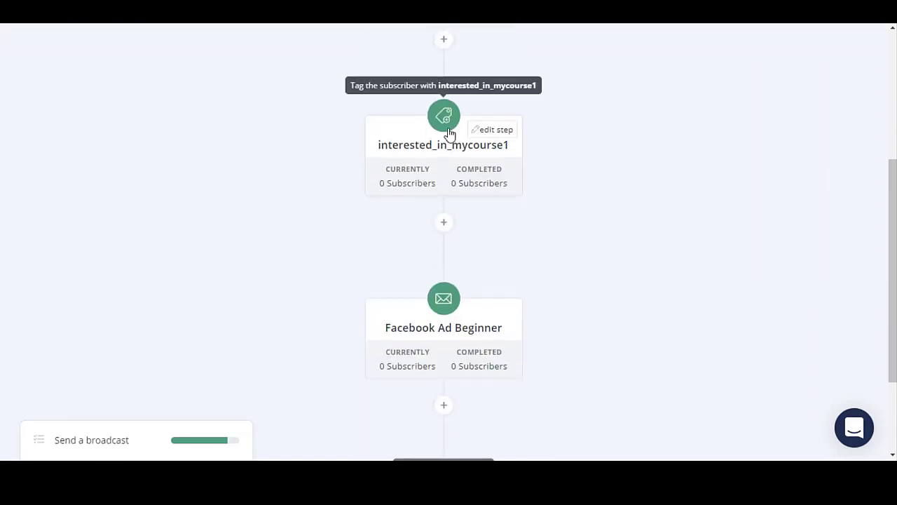
pyautogui.scroll(-2, 473, 260)
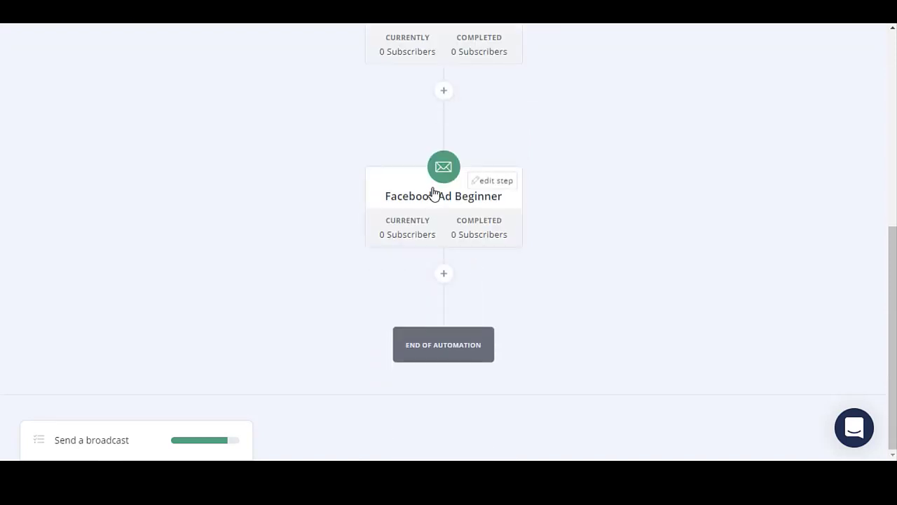
pyautogui.click(445, 275)
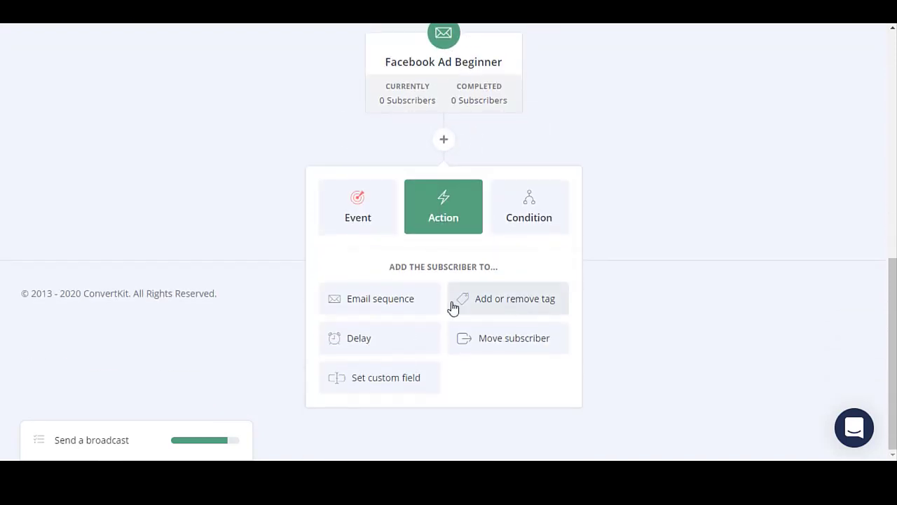
pyautogui.click(385, 218)
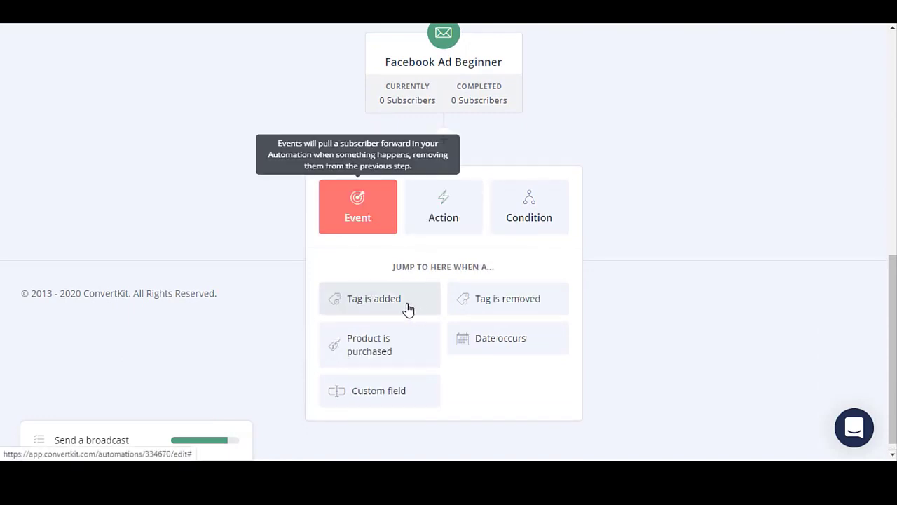
pyautogui.click(392, 351)
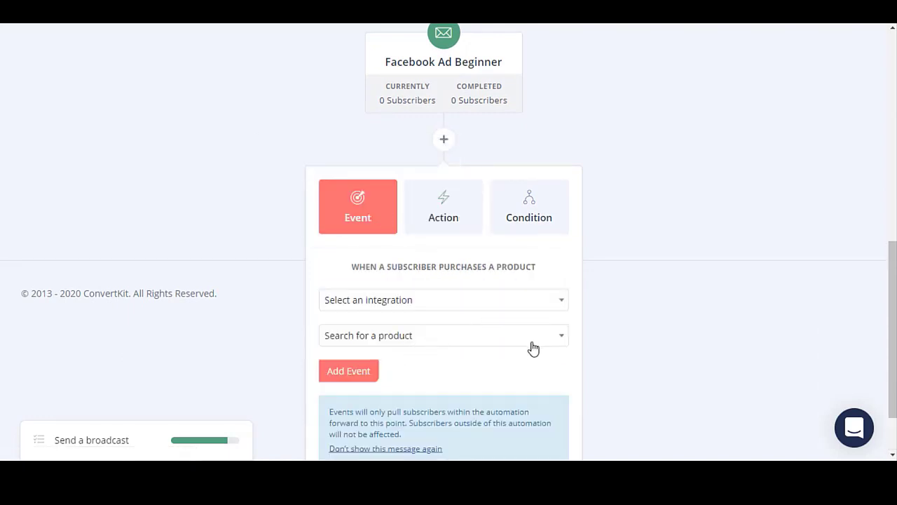
pyautogui.scroll(-2, 532, 347)
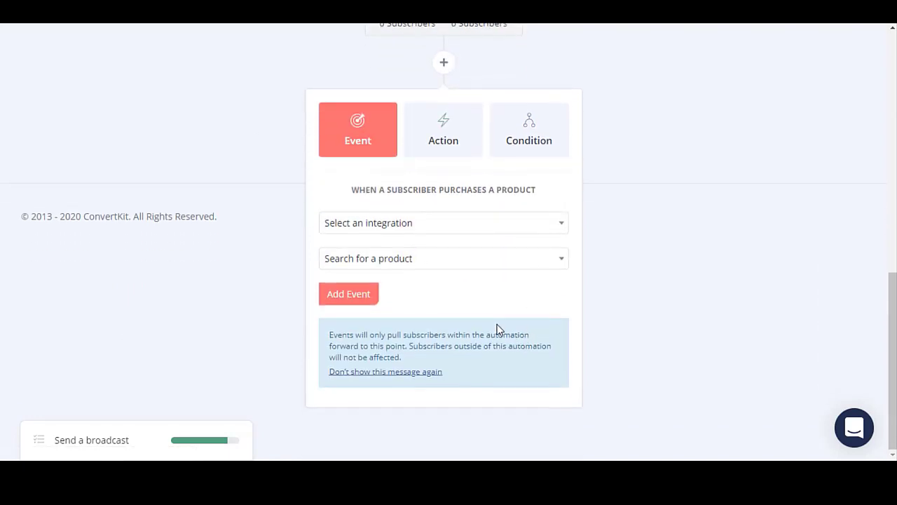
pyautogui.click(443, 134)
pyautogui.click(370, 138)
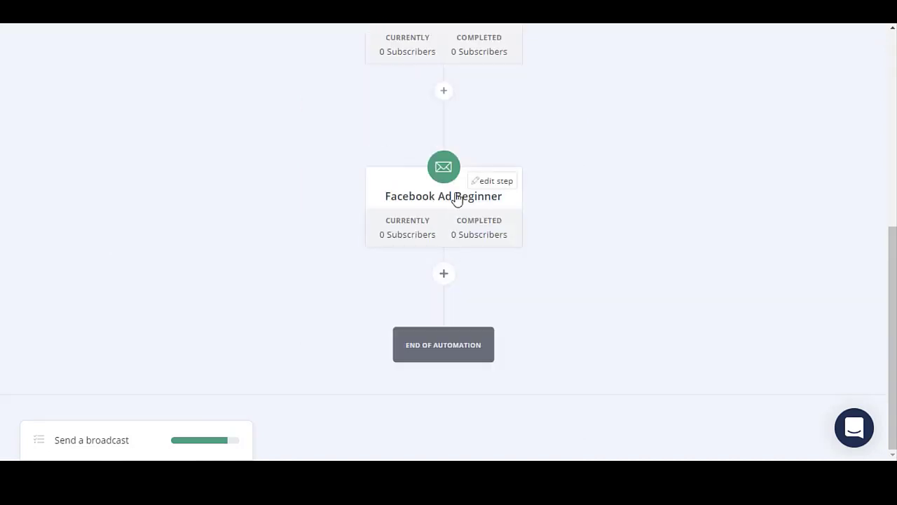
# Add a tag-added event for the Advanced tag after Facebook Ad Beginner.
pyautogui.click(441, 277)
pyautogui.click(360, 230)
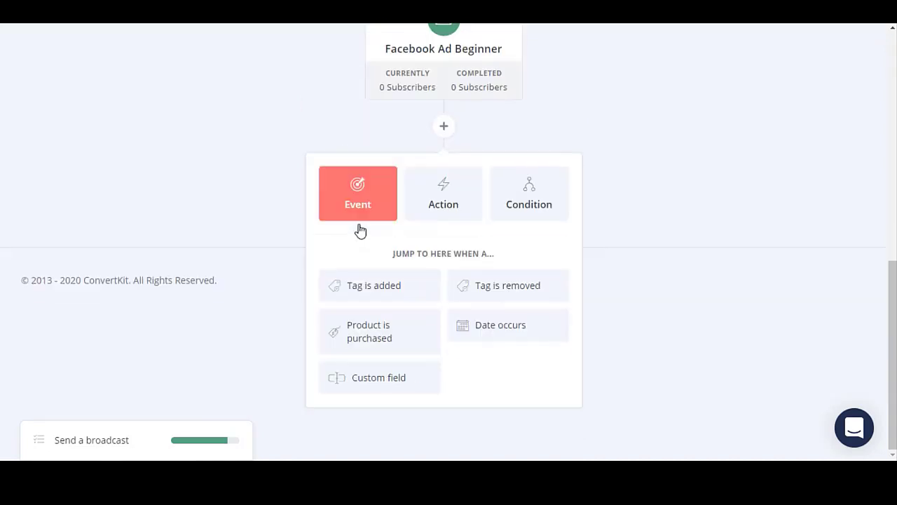
pyautogui.click(382, 296)
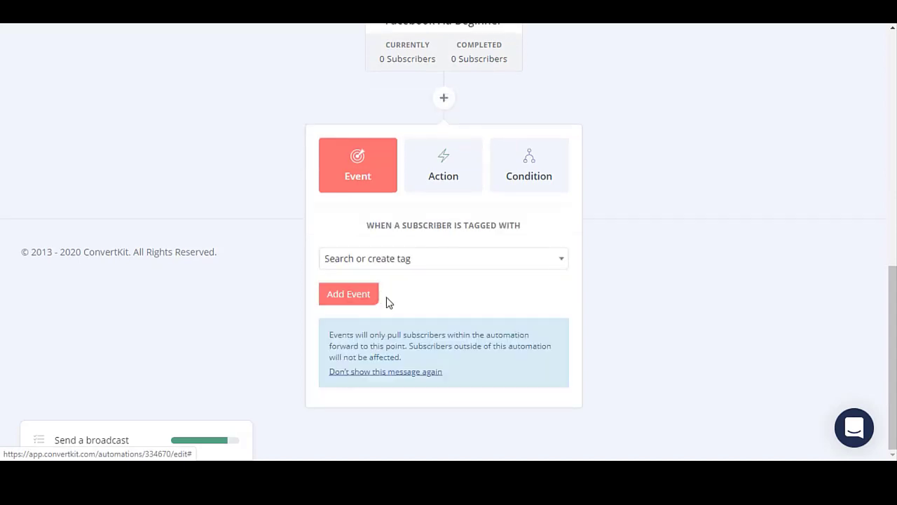
pyautogui.click(417, 266)
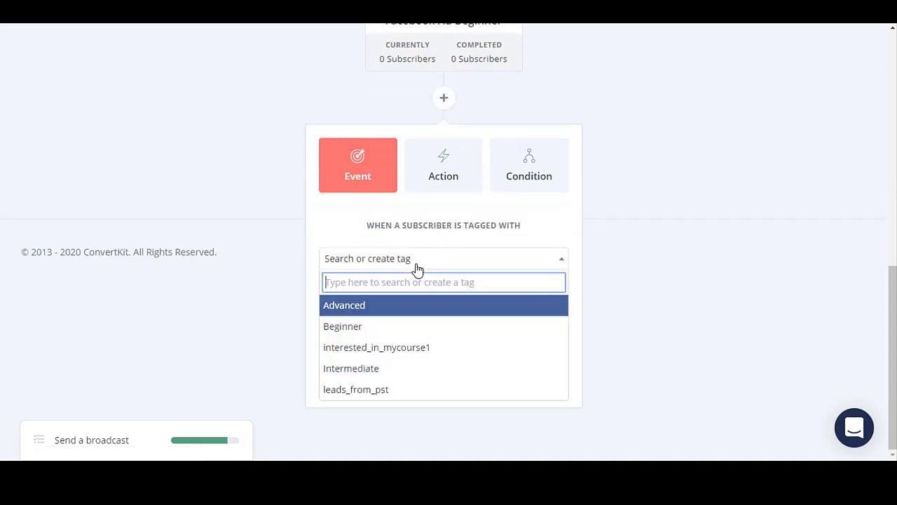
pyautogui.click(375, 307)
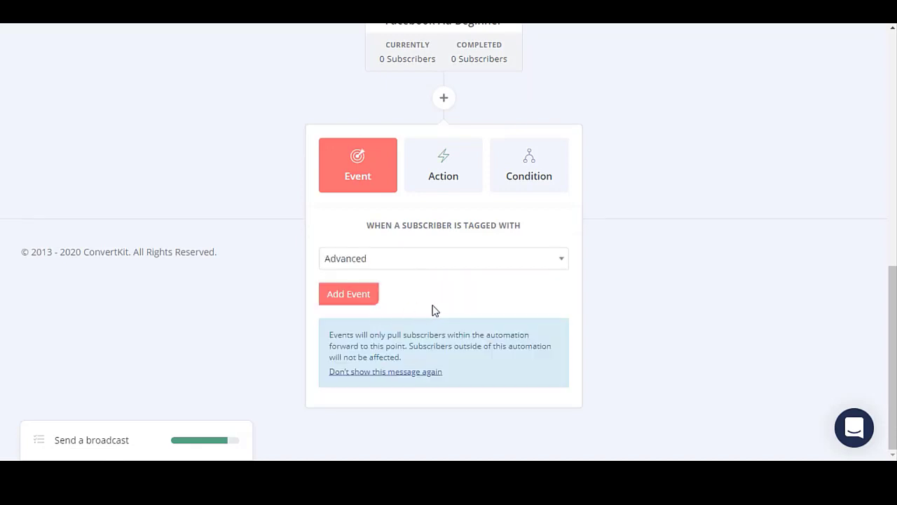
pyautogui.click(355, 292)
pyautogui.scroll(3, 564, 301)
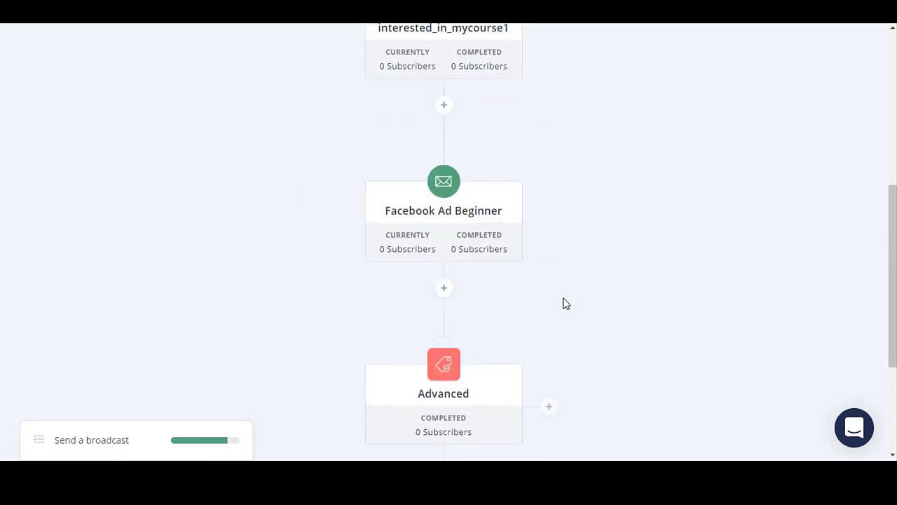
pyautogui.scroll(3, 463, 238)
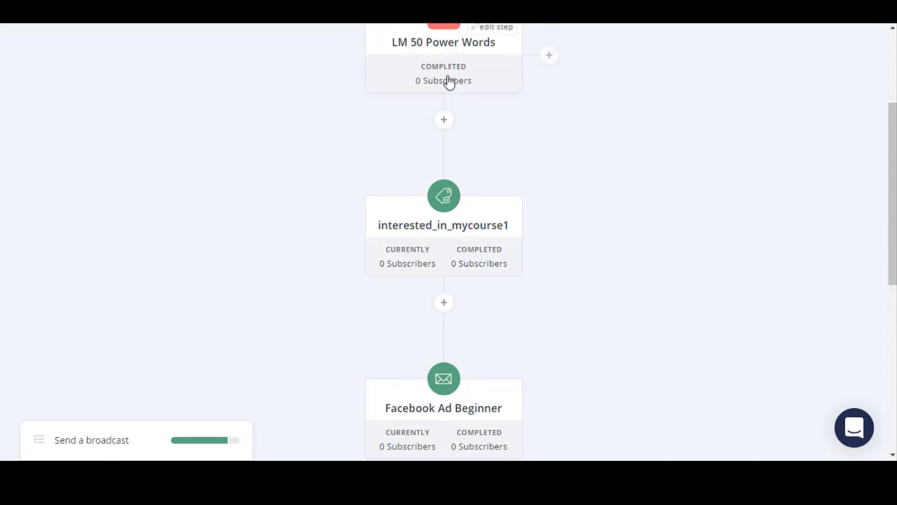
pyautogui.scroll(-1, 475, 320)
pyautogui.scroll(-1, 472, 340)
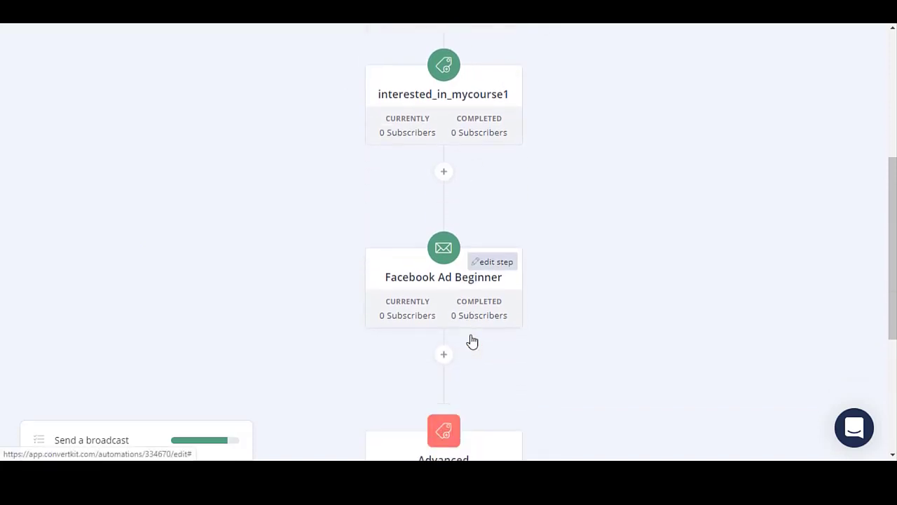
pyautogui.scroll(-2, 428, 267)
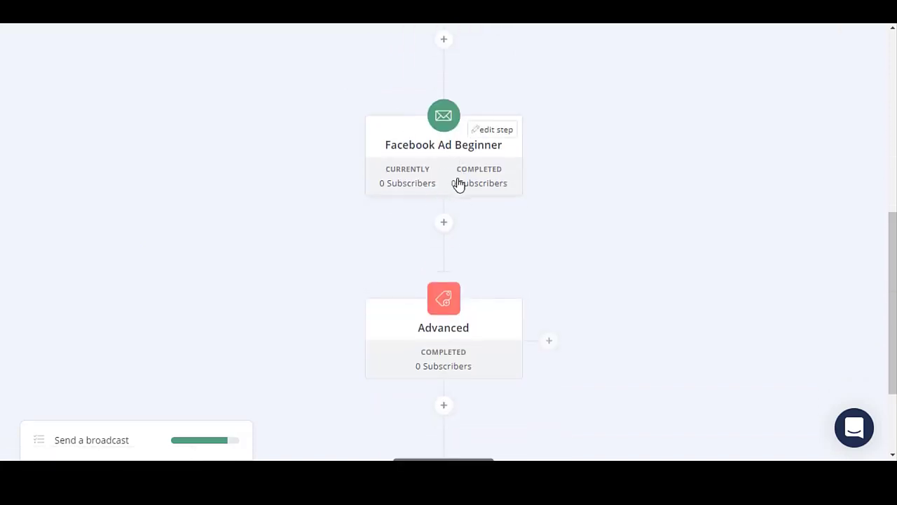
pyautogui.scroll(-1, 457, 184)
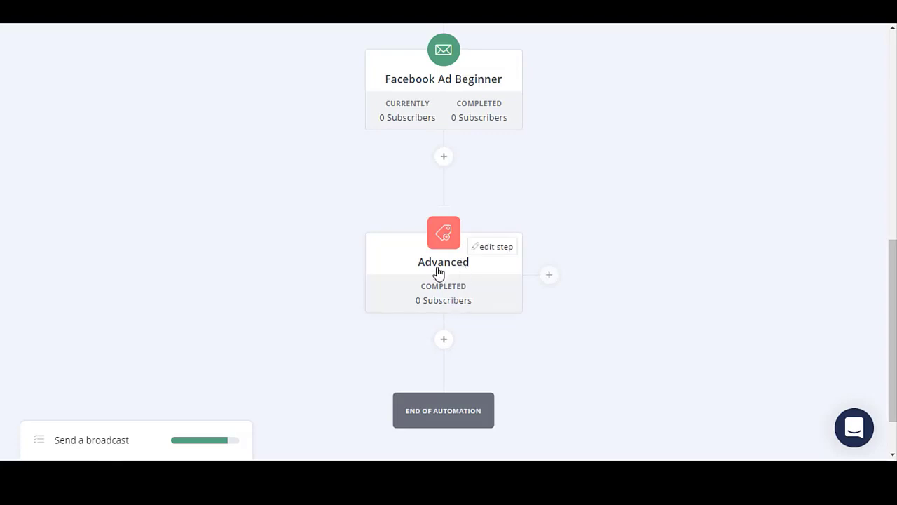
# Add the Newsletter Welcome email sequence step below the Advanced event.
pyautogui.click(444, 339)
pyautogui.scroll(-3, 455, 354)
pyautogui.click(403, 305)
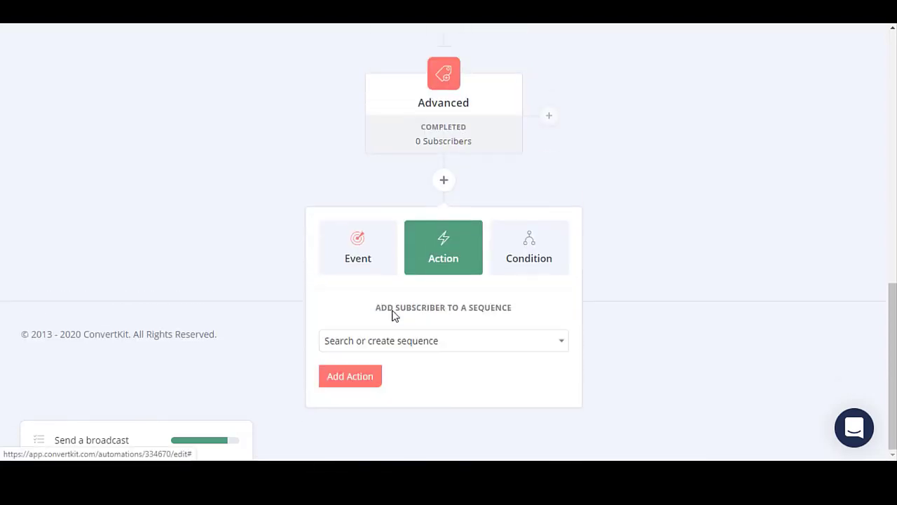
pyautogui.click(419, 344)
pyautogui.click(379, 298)
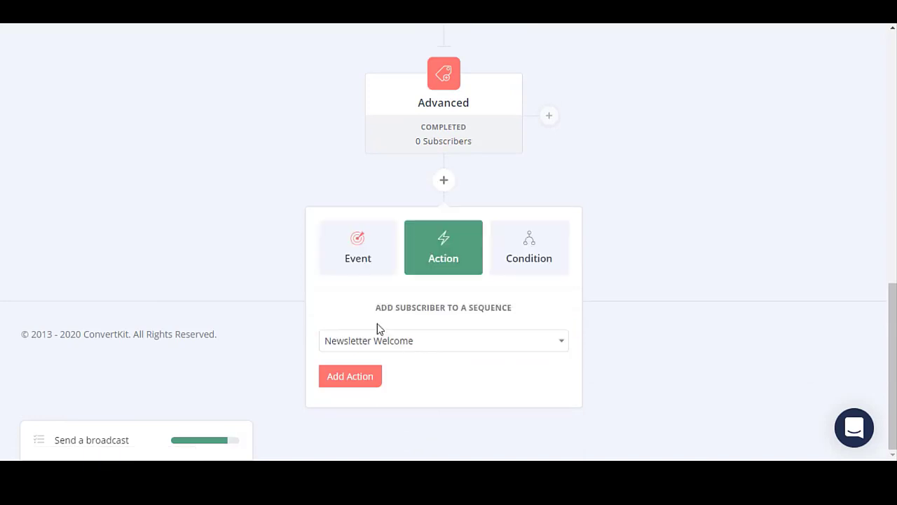
pyautogui.click(351, 376)
pyautogui.scroll(2, 615, 283)
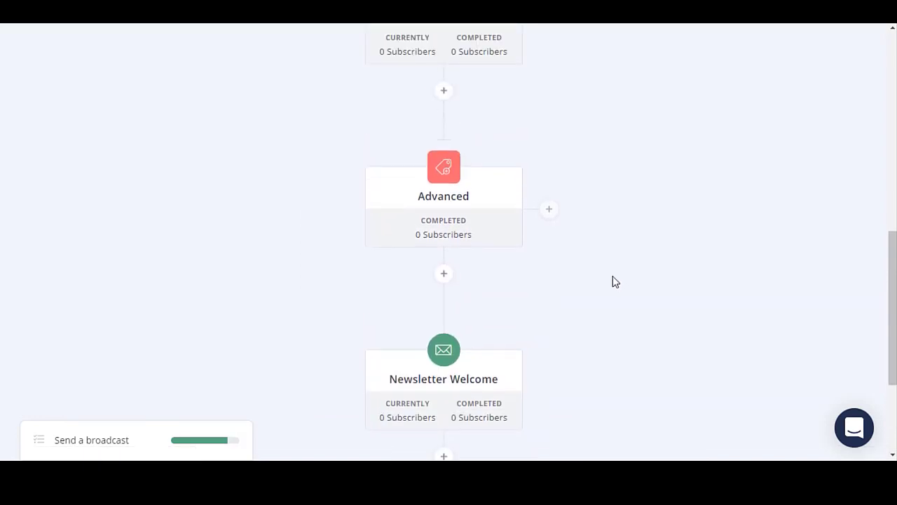
pyautogui.moveTo(445, 225)
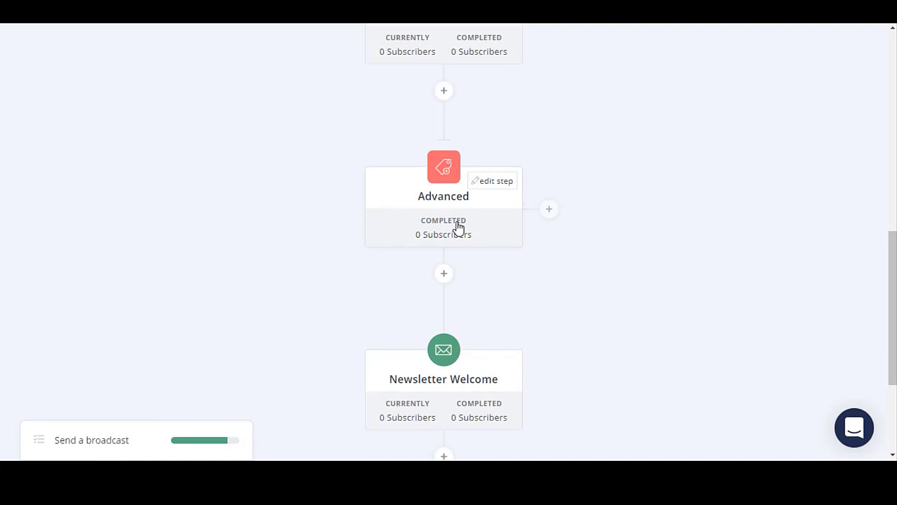
pyautogui.scroll(2, 426, 220)
pyautogui.moveTo(444, 156)
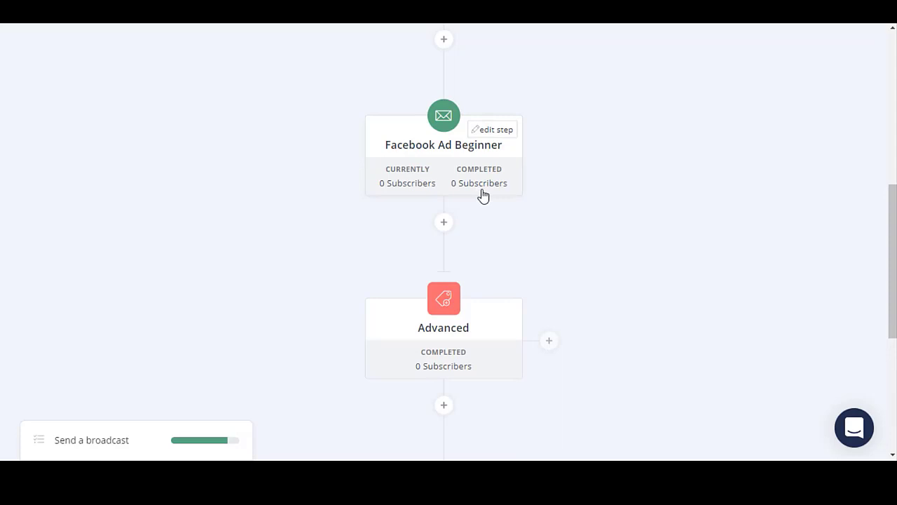
pyautogui.scroll(-3, 483, 193)
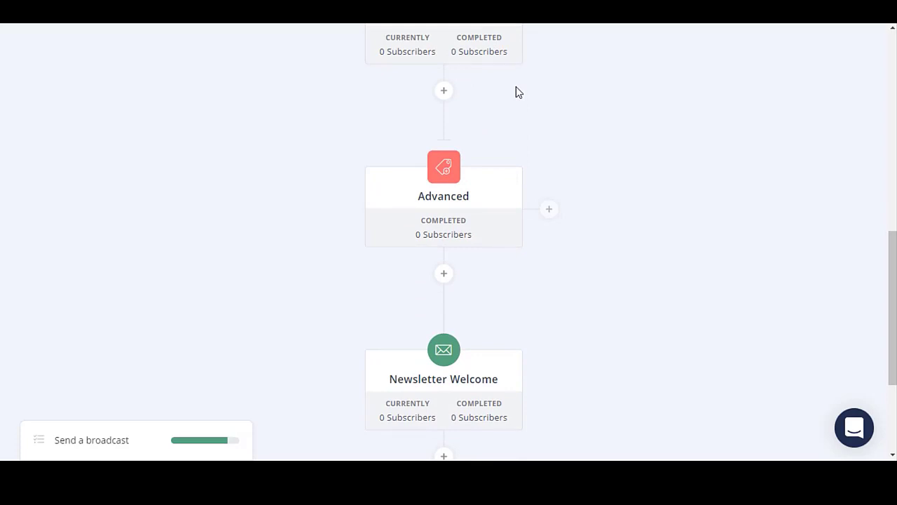
pyautogui.moveTo(467, 202)
pyautogui.scroll(-1, 469, 205)
pyautogui.scroll(-2, 469, 204)
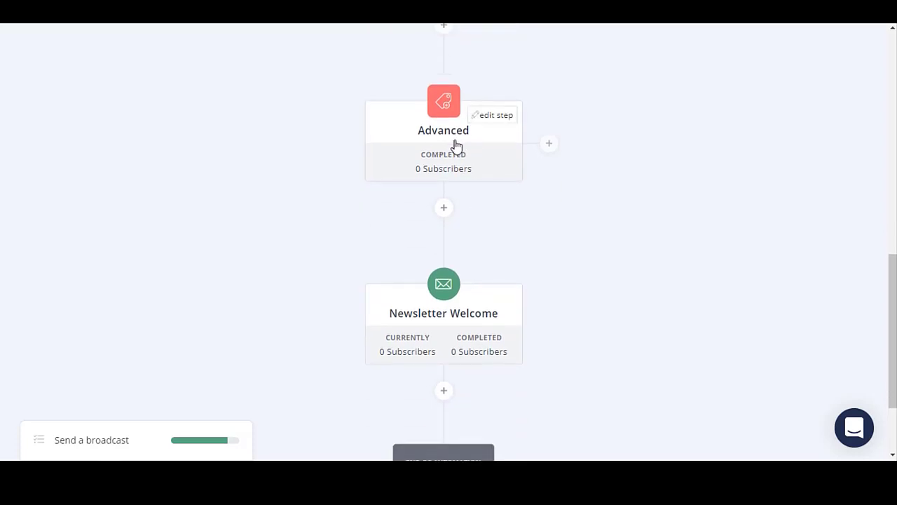
pyautogui.scroll(-3, 455, 145)
pyautogui.moveTo(430, 248)
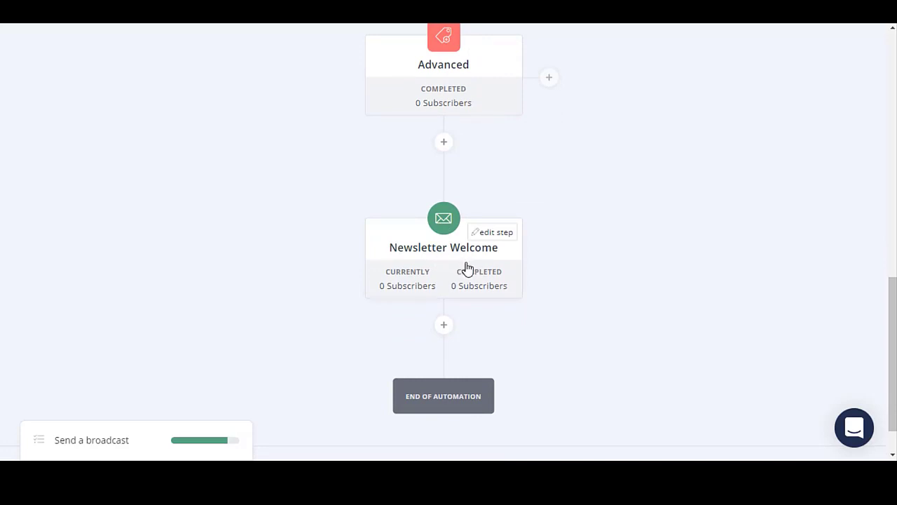
pyautogui.moveTo(425, 91)
pyautogui.scroll(-2, 424, 297)
pyautogui.scroll(4, 439, 300)
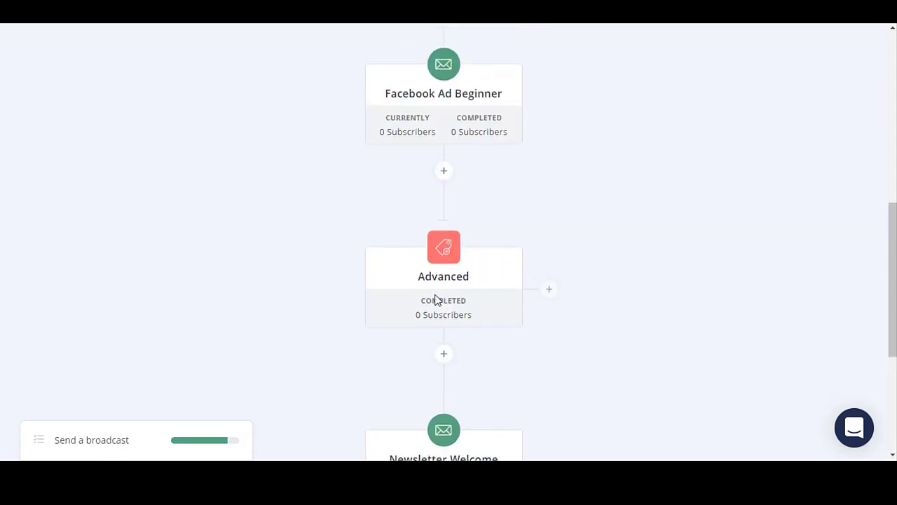
pyautogui.scroll(-4, 434, 300)
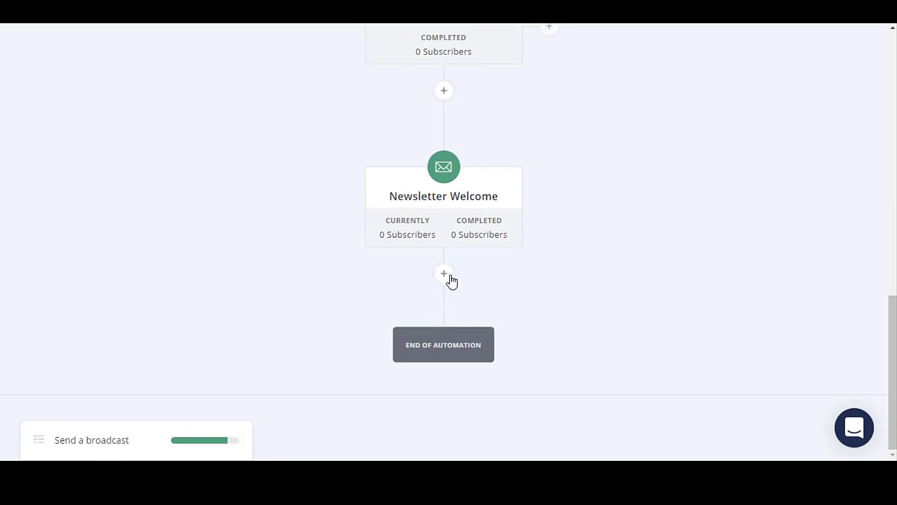
pyautogui.scroll(4, 467, 242)
pyautogui.scroll(-2, 468, 242)
pyautogui.scroll(-1, 468, 242)
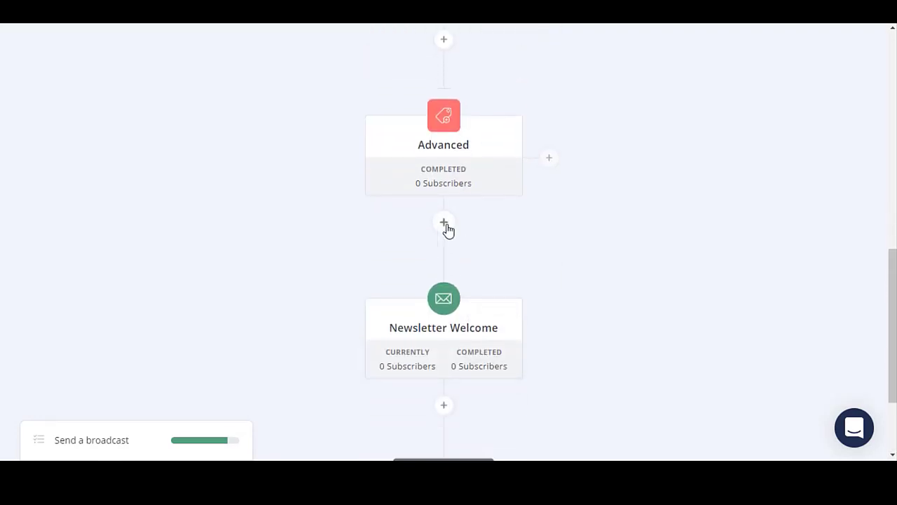
# Insert a 1-day delay action directly after the Advanced tag event.
pyautogui.click(444, 223)
pyautogui.scroll(-2, 483, 233)
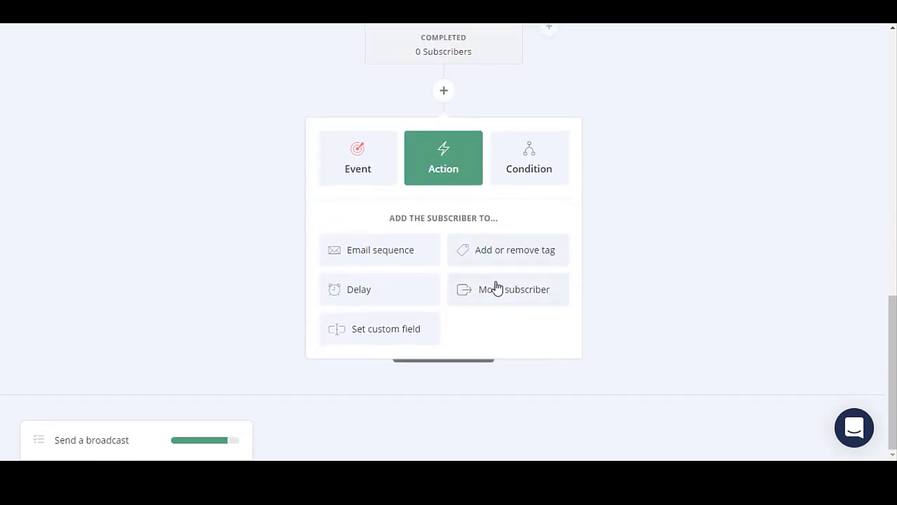
pyautogui.click(403, 299)
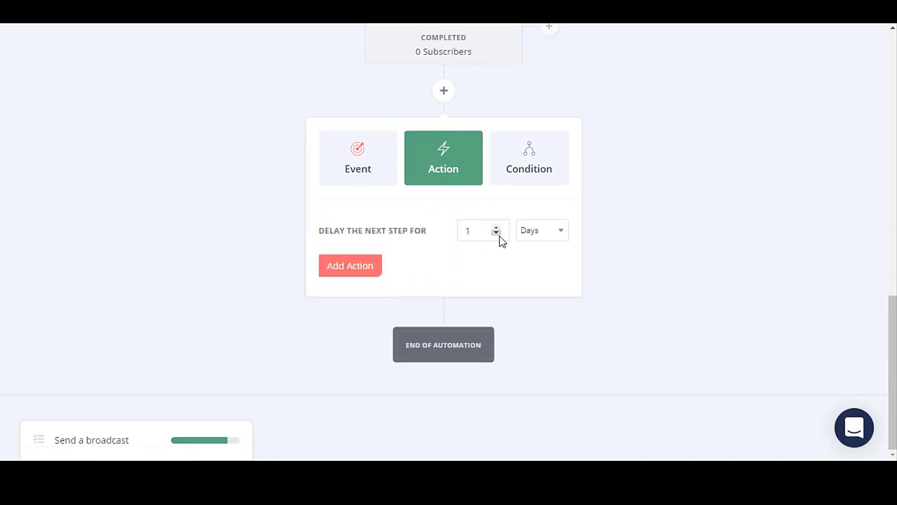
pyautogui.click(362, 265)
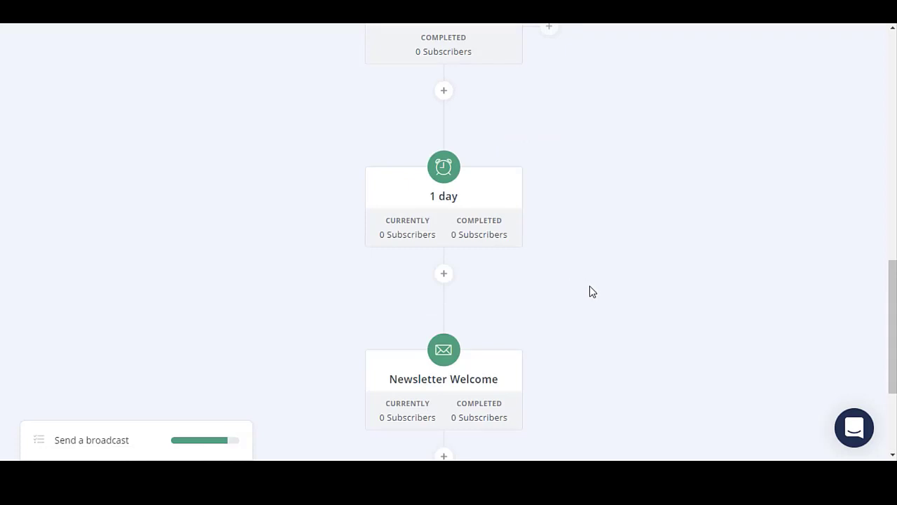
pyautogui.scroll(2, 553, 276)
pyautogui.scroll(-3, 459, 284)
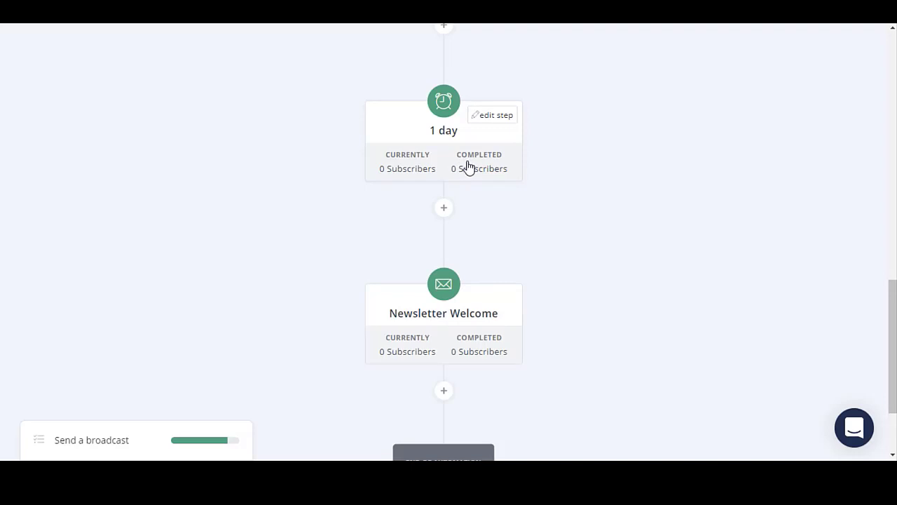
pyautogui.scroll(7, 469, 167)
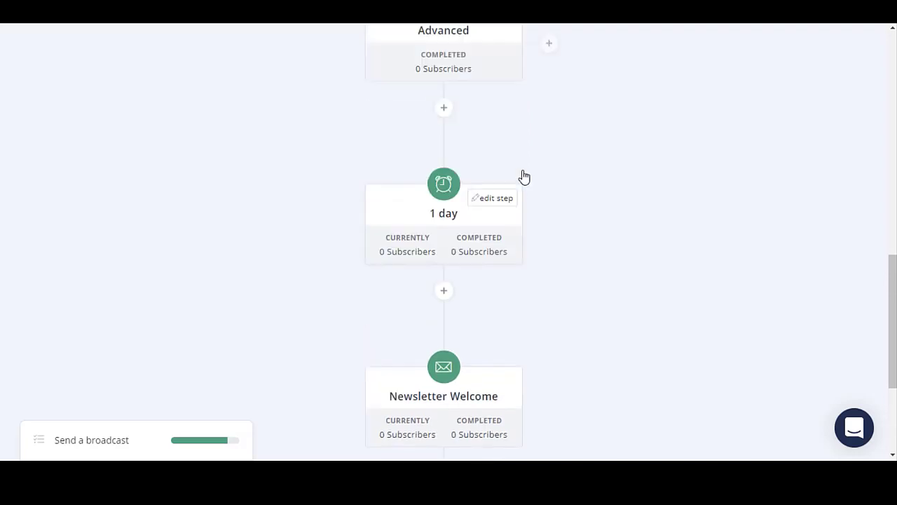
pyautogui.scroll(5, 530, 242)
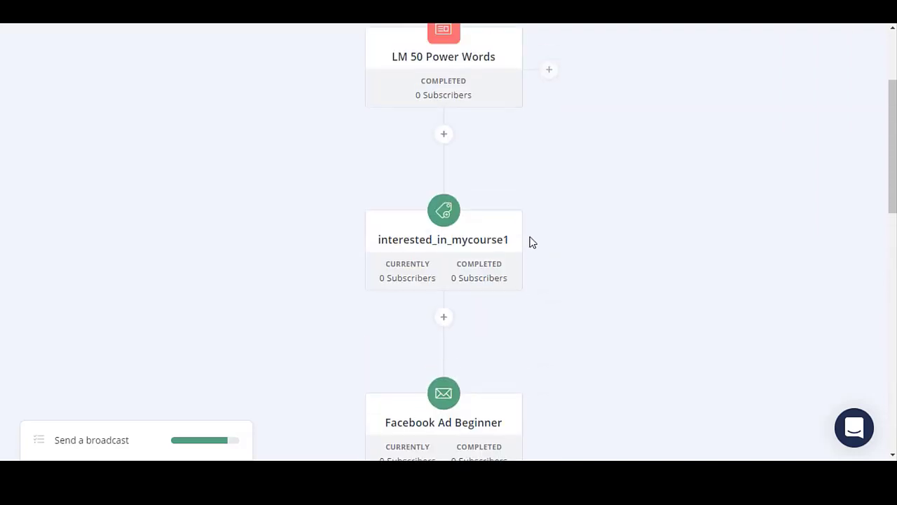
pyautogui.moveTo(517, 234)
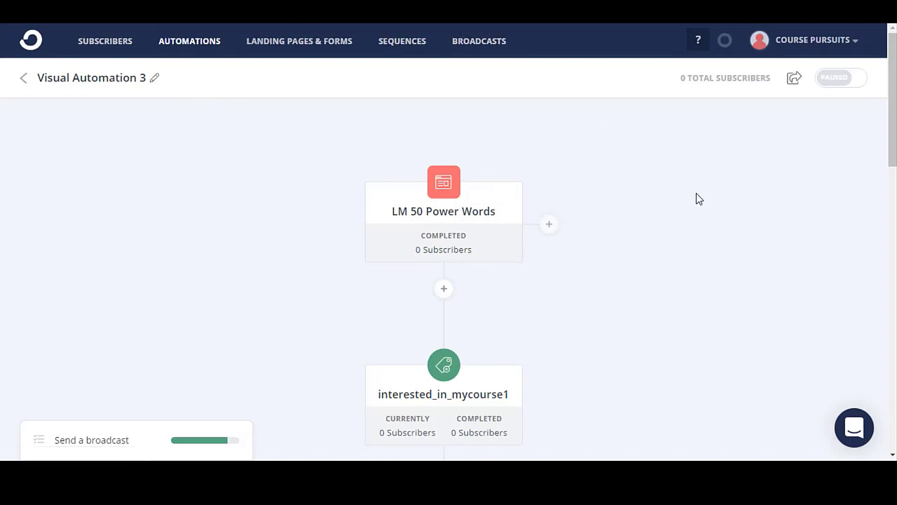
pyautogui.scroll(-5, 694, 183)
pyautogui.scroll(-10, 696, 271)
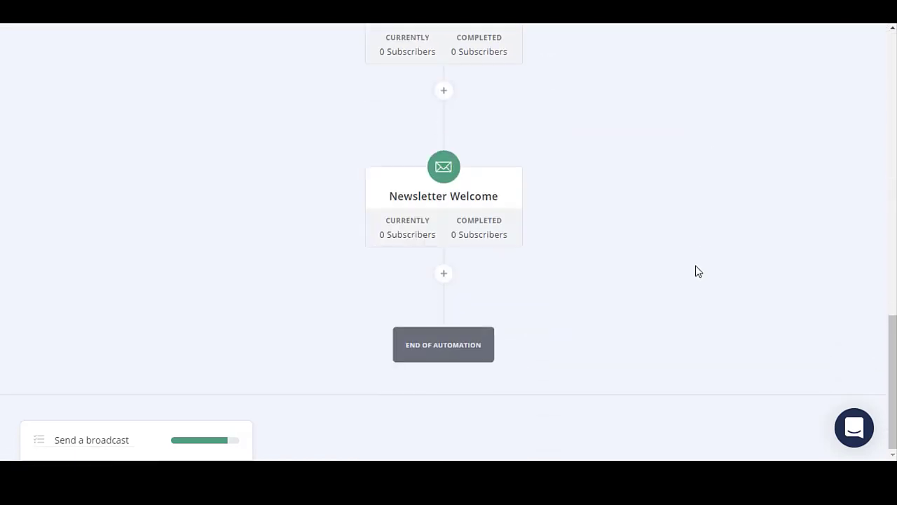
pyautogui.scroll(15, 617, 274)
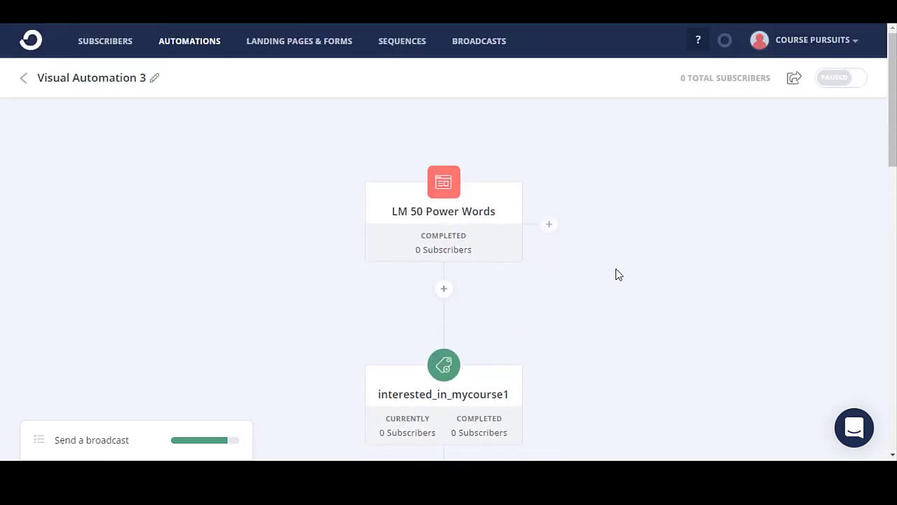